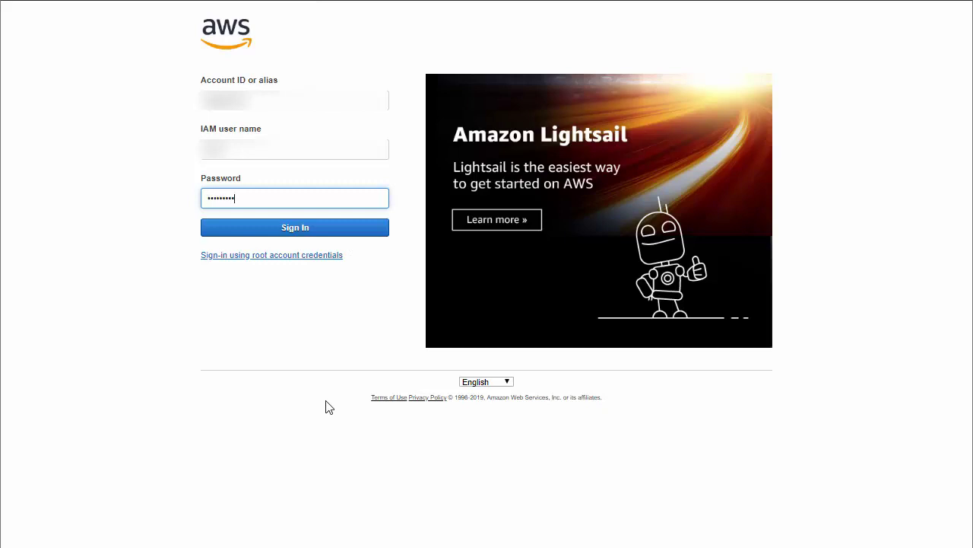
- Sign in to the AWS console and open the list of DynamoDB tables
{"action": "key", "text": "Return"}
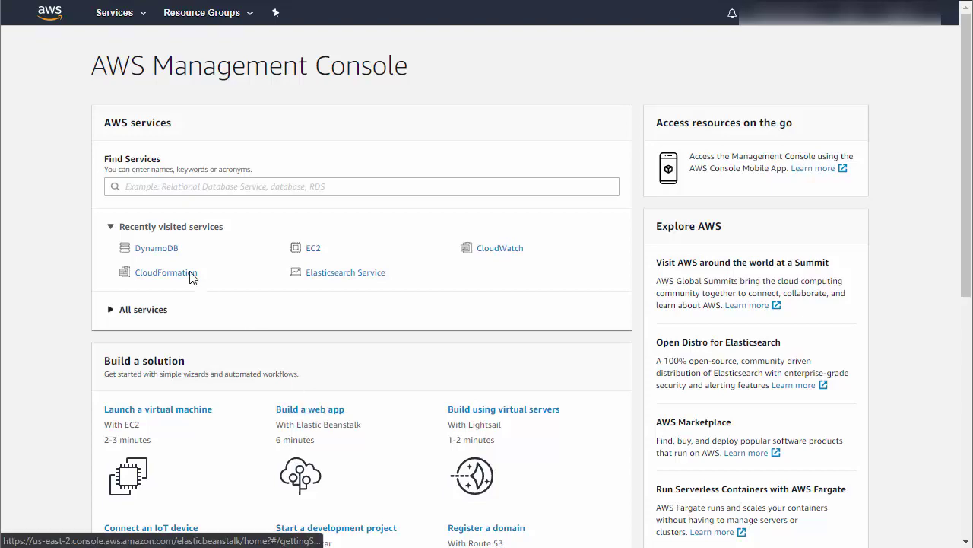
{"action": "left_click", "coordinate": [146, 251]}
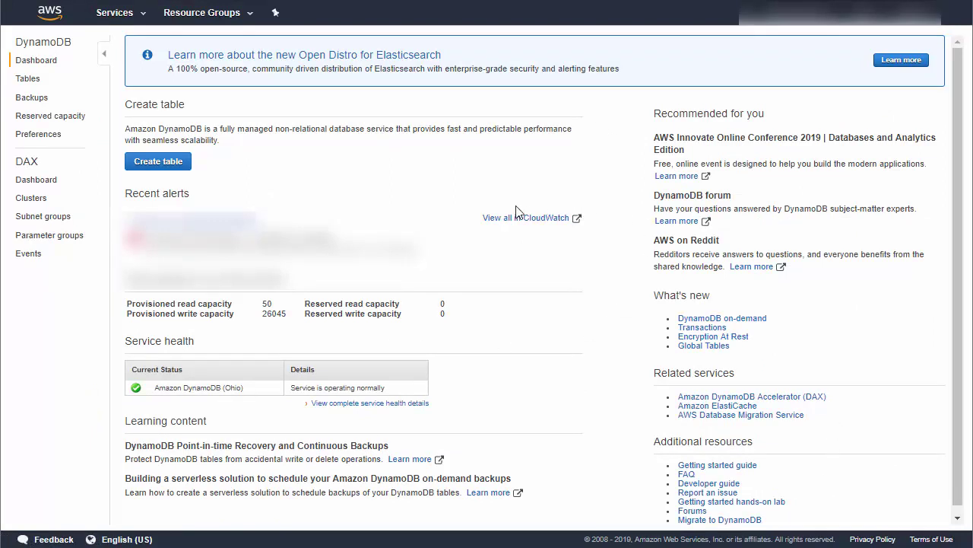
{"action": "left_click", "coordinate": [29, 80]}
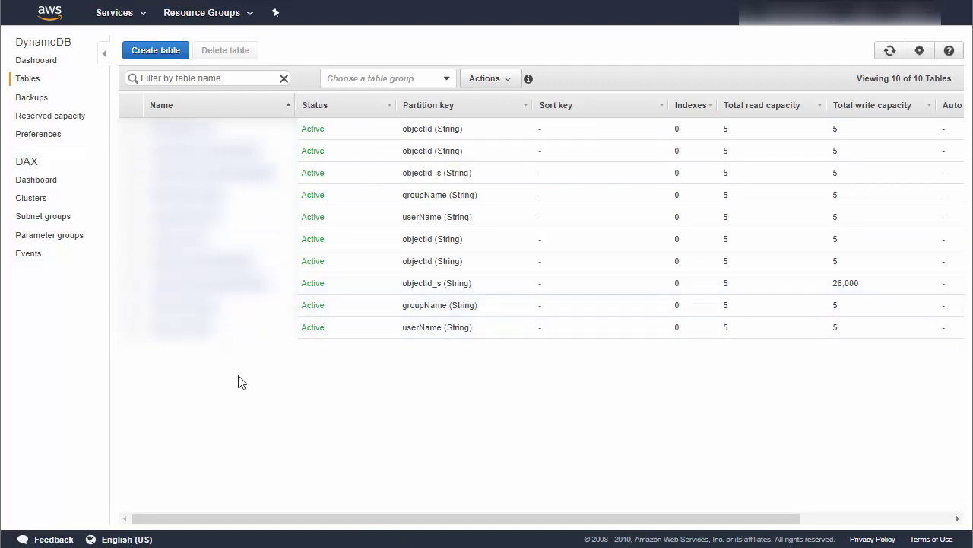
- Open the items of the table with 26,000 write capacity and change the search mode to Query
{"action": "left_click", "coordinate": [217, 286]}
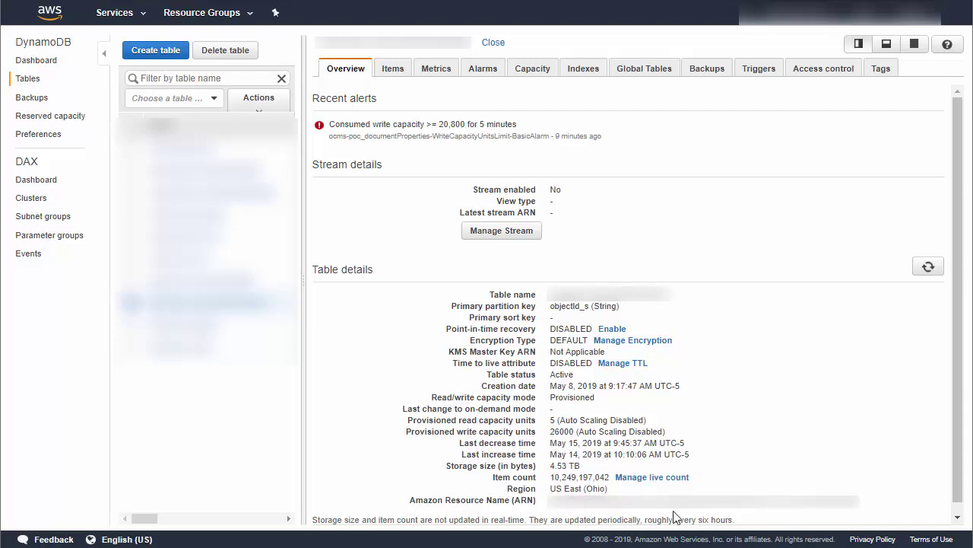
{"action": "mouse_move", "coordinate": [601, 445]}
{"action": "left_click", "coordinate": [394, 70]}
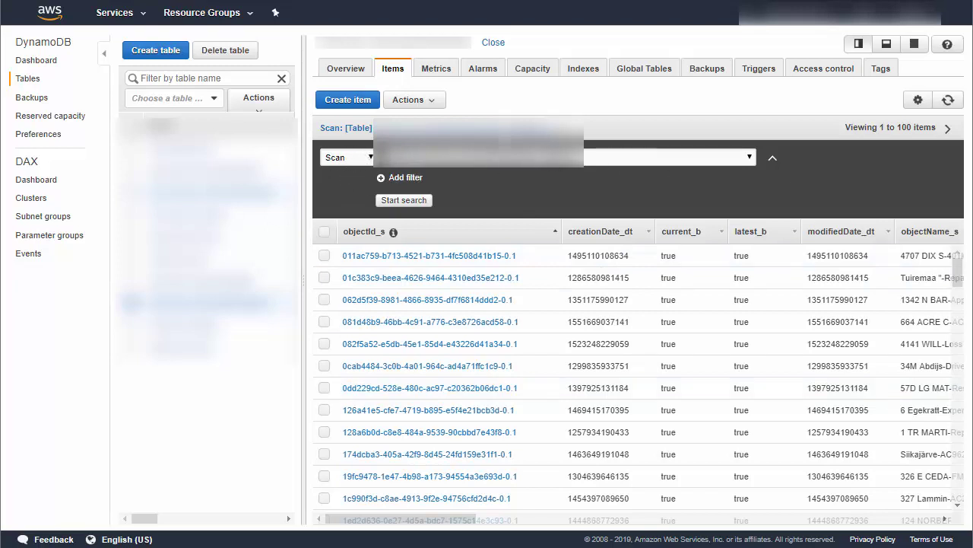
{"action": "left_click", "coordinate": [363, 161]}
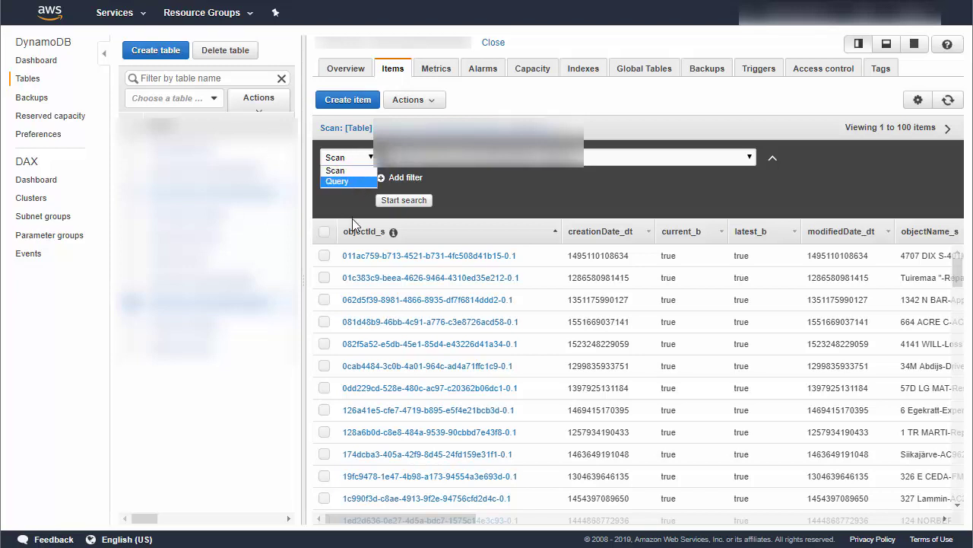
{"action": "left_click", "coordinate": [338, 181]}
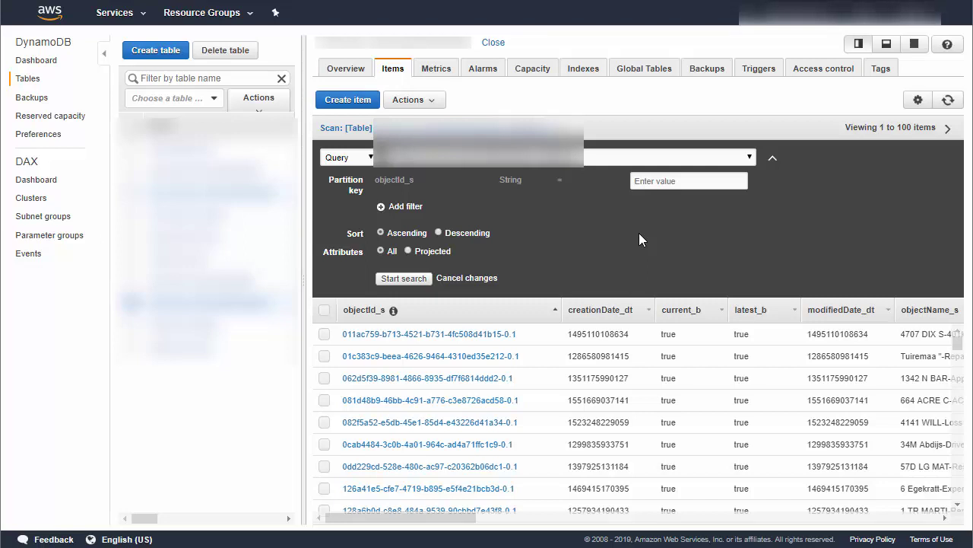
- Inspect item 081d48b9-46bb-4c91-a776-c3e8726acd58-0.1 as a tree and as text, leaving it unsaved
{"action": "left_click", "coordinate": [376, 401]}
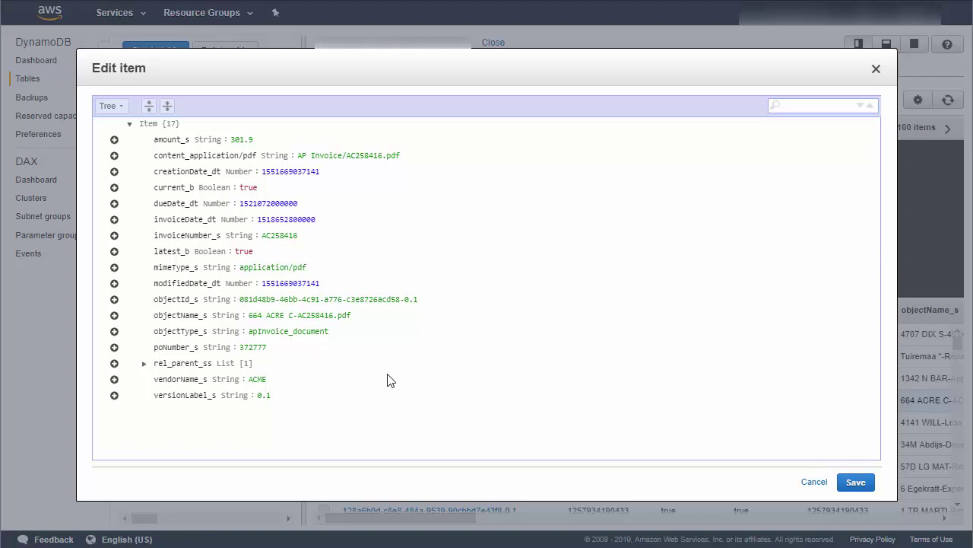
{"action": "left_click", "coordinate": [121, 107]}
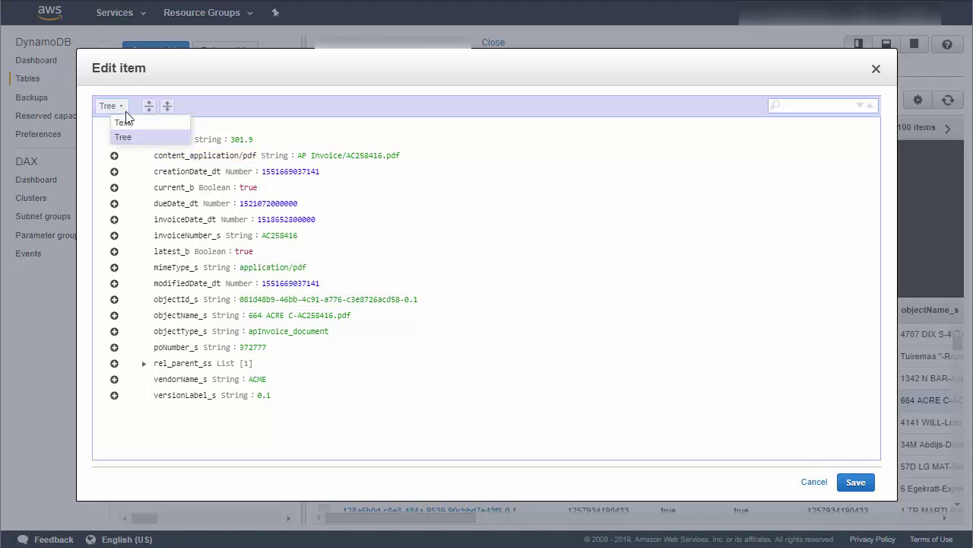
{"action": "left_click", "coordinate": [122, 135]}
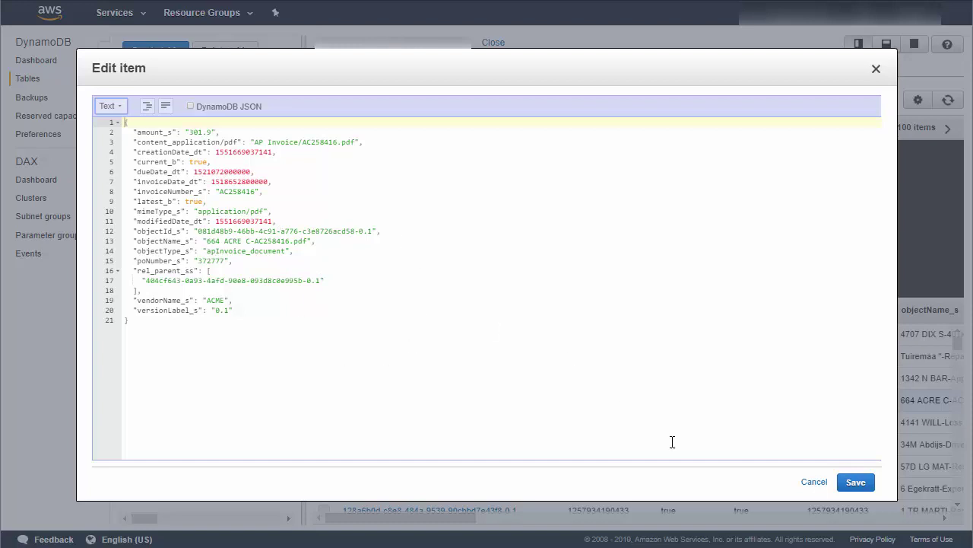
{"action": "left_click", "coordinate": [812, 484]}
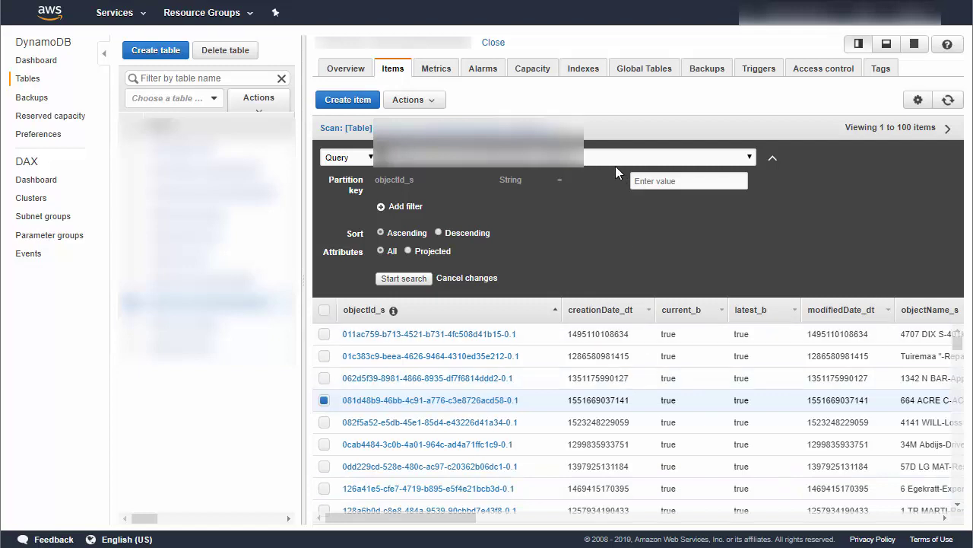
- Review the table's capacity settings and examine the provisioned and consumed lines in its enlarged write capacity graph
{"action": "left_click", "coordinate": [533, 77]}
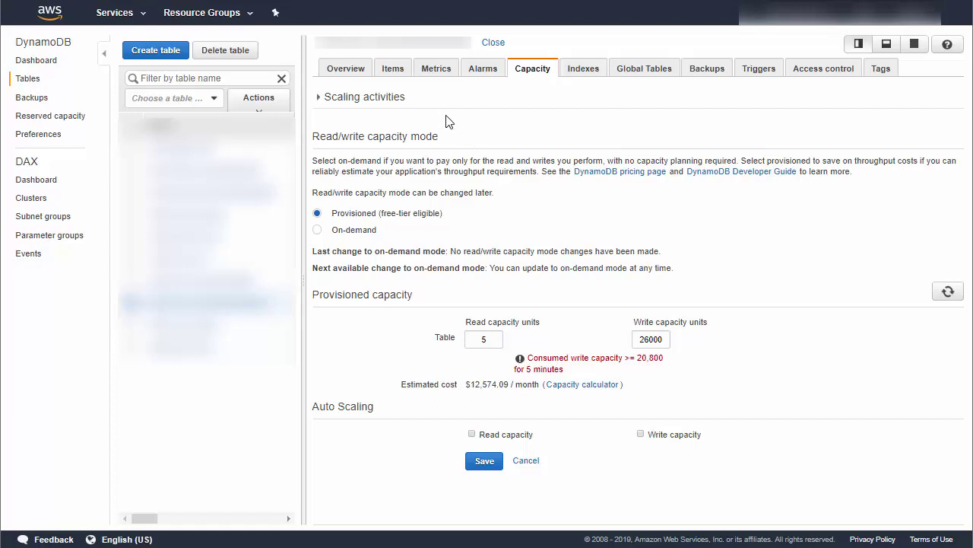
{"action": "left_click", "coordinate": [434, 71]}
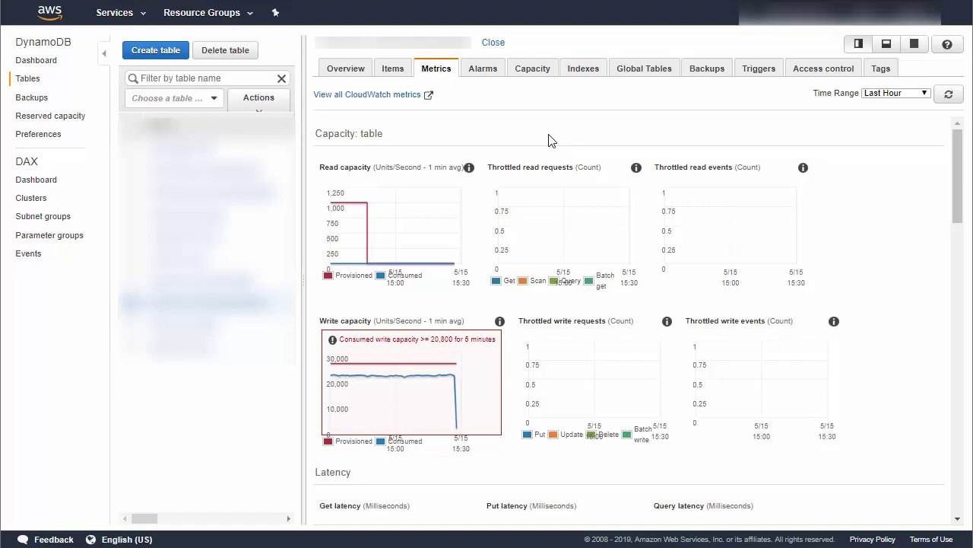
{"action": "left_click", "coordinate": [401, 407]}
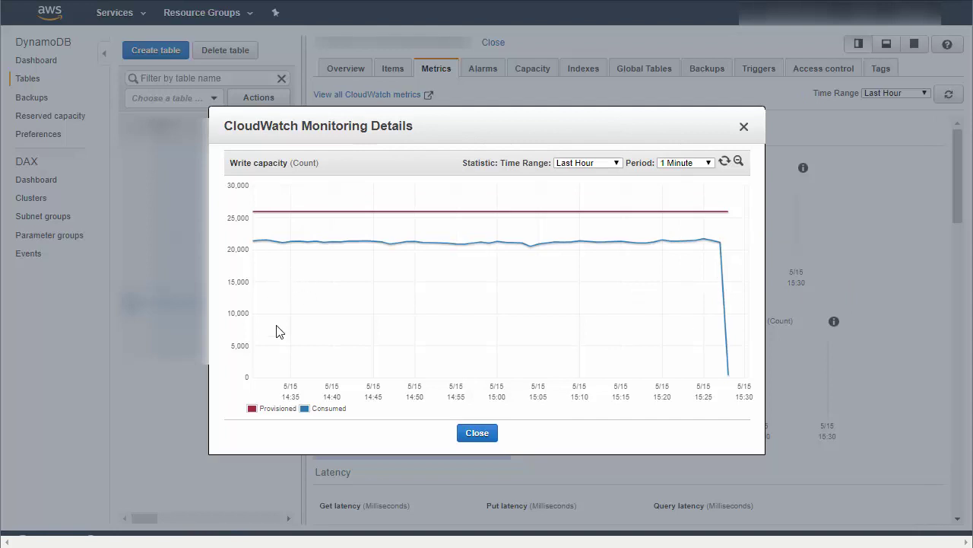
{"action": "mouse_move", "coordinate": [274, 213]}
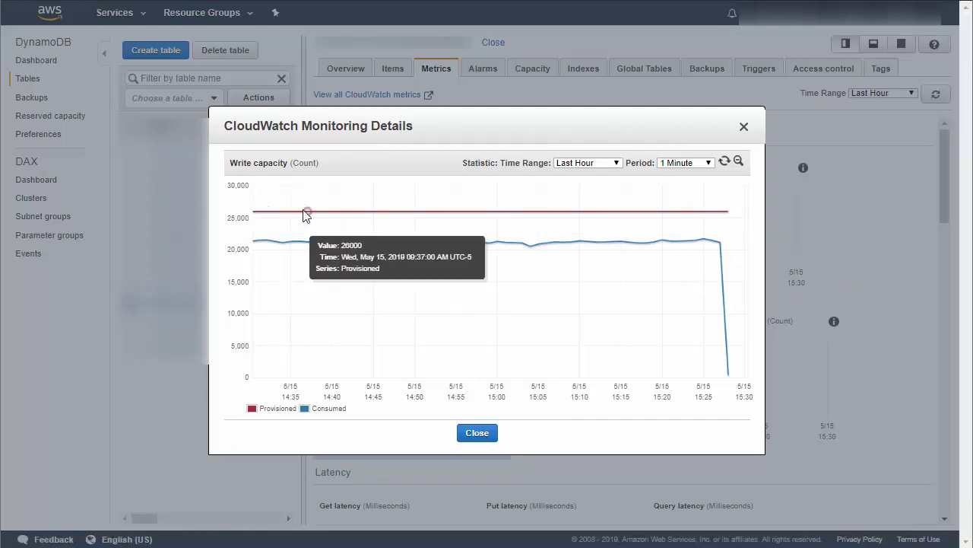
{"action": "mouse_move", "coordinate": [292, 243]}
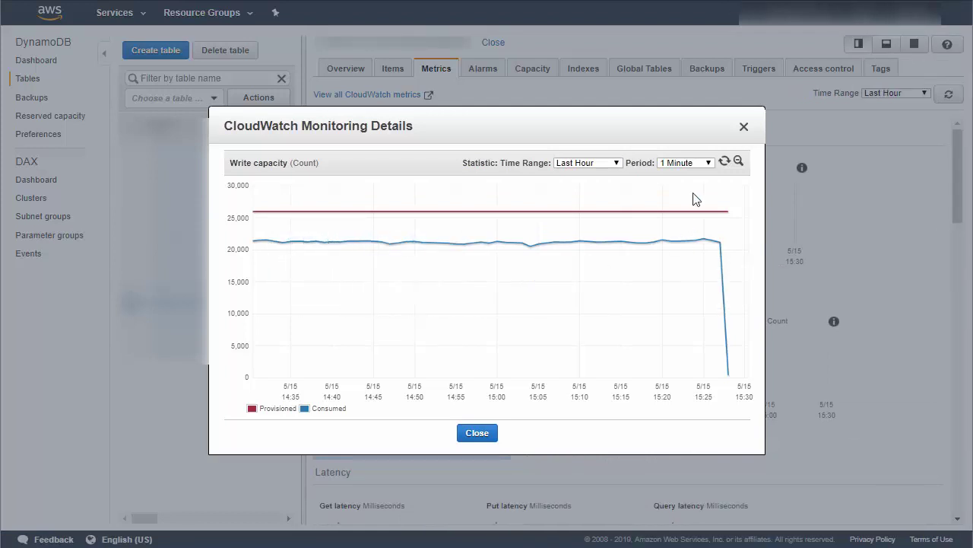
- View the write capacity graph over the Last 1 Week time range and close it
{"action": "left_click", "coordinate": [601, 163]}
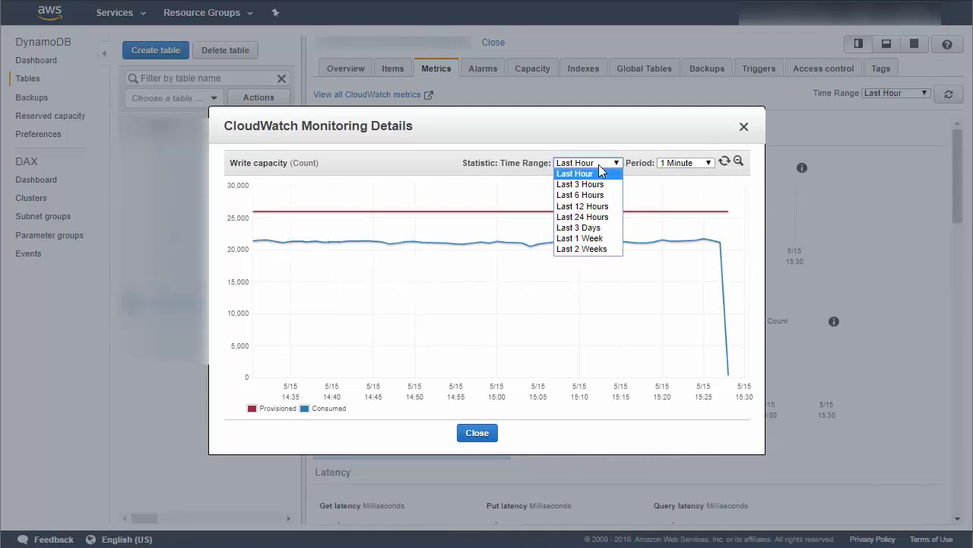
{"action": "left_click", "coordinate": [589, 240]}
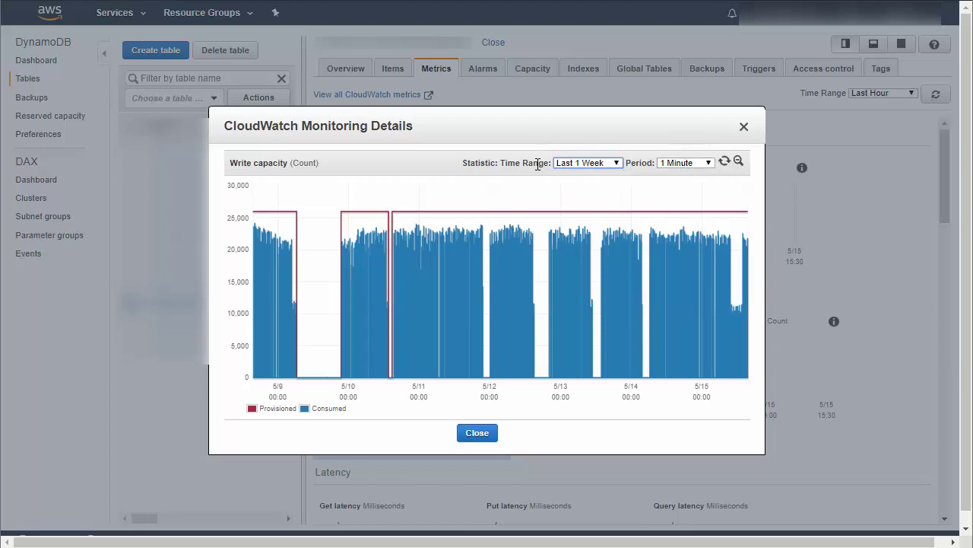
{"action": "left_click", "coordinate": [605, 164]}
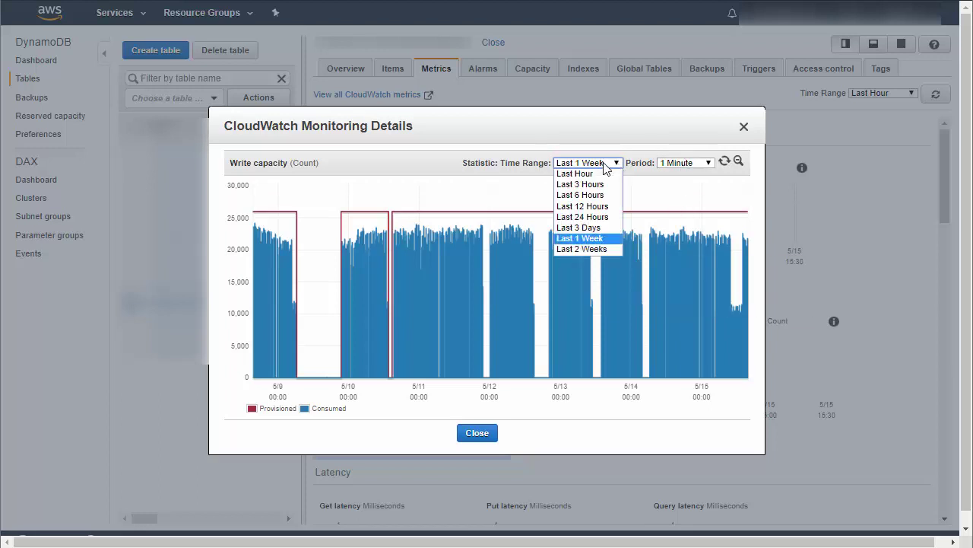
{"action": "left_click", "coordinate": [607, 163]}
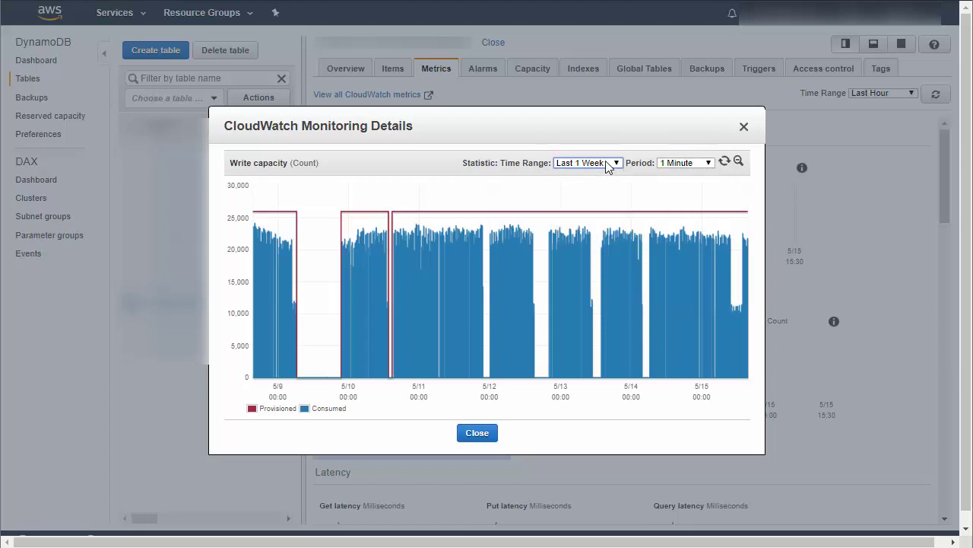
{"action": "left_click", "coordinate": [744, 126]}
- View the enlarged read capacity graph over the Last 2 Weeks time range and close it
{"action": "left_click", "coordinate": [384, 211]}
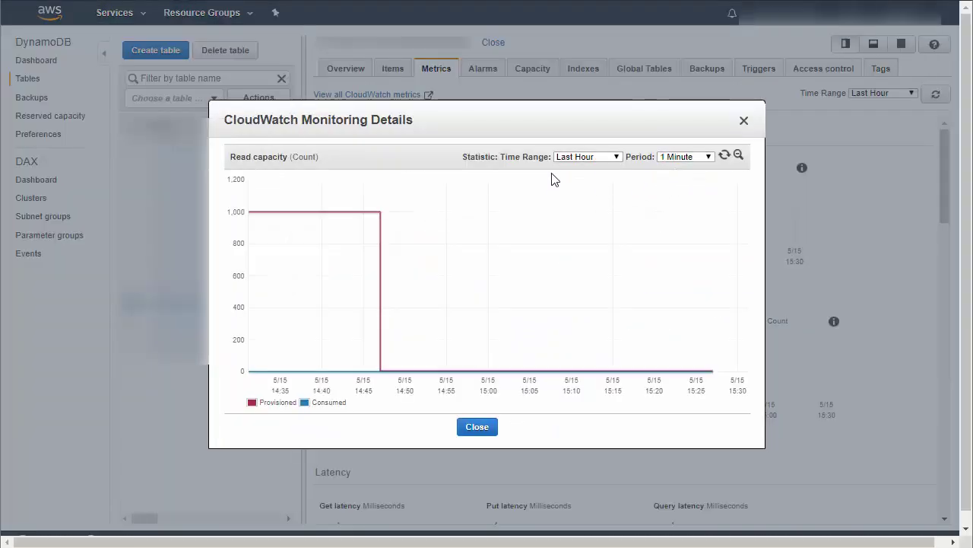
{"action": "left_click", "coordinate": [616, 157]}
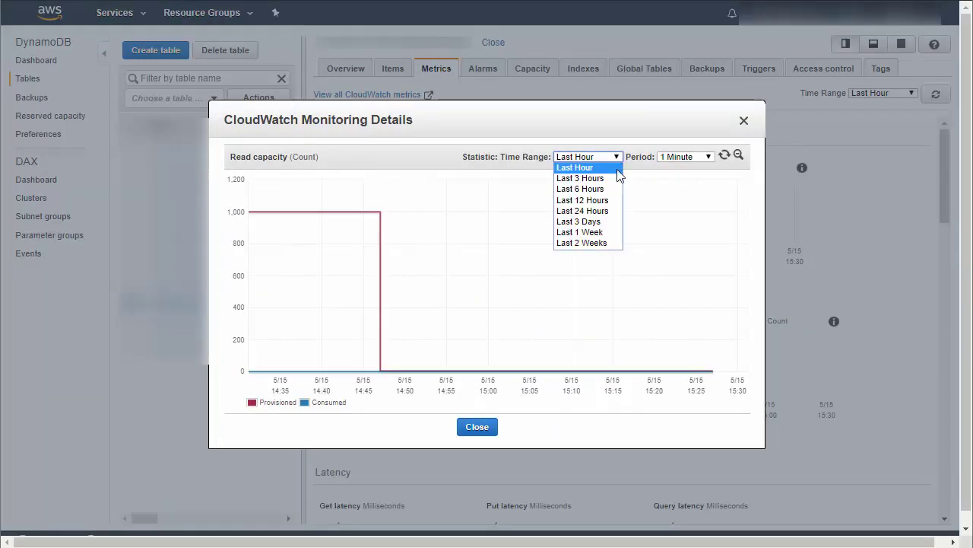
{"action": "left_click", "coordinate": [592, 242]}
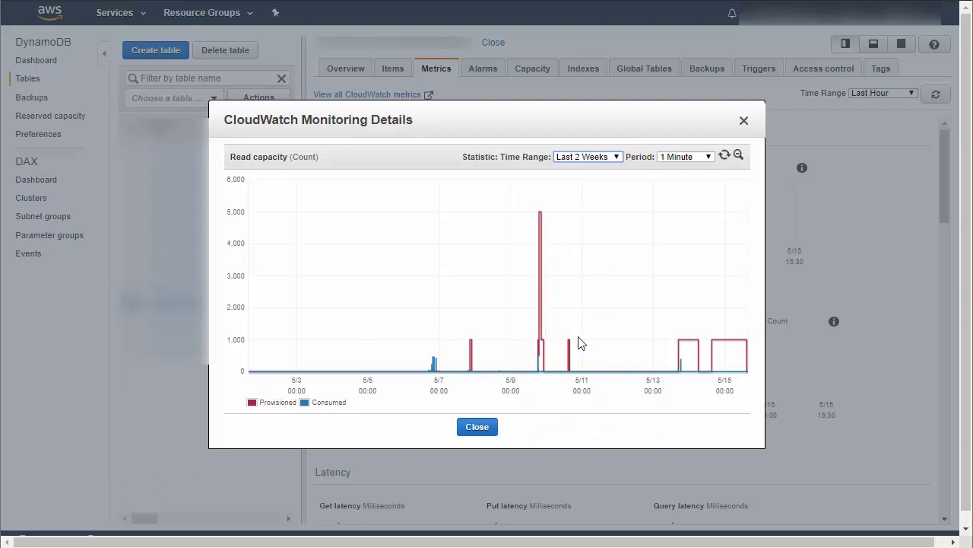
{"action": "mouse_move", "coordinate": [474, 352]}
{"action": "mouse_move", "coordinate": [568, 341]}
{"action": "left_click", "coordinate": [479, 428]}
- Look through the capacity and latency metrics and examine the throttled read requests graph over the Last 1 Week
{"action": "scroll", "coordinate": [638, 315], "scroll_direction": "down", "scroll_amount": 2}
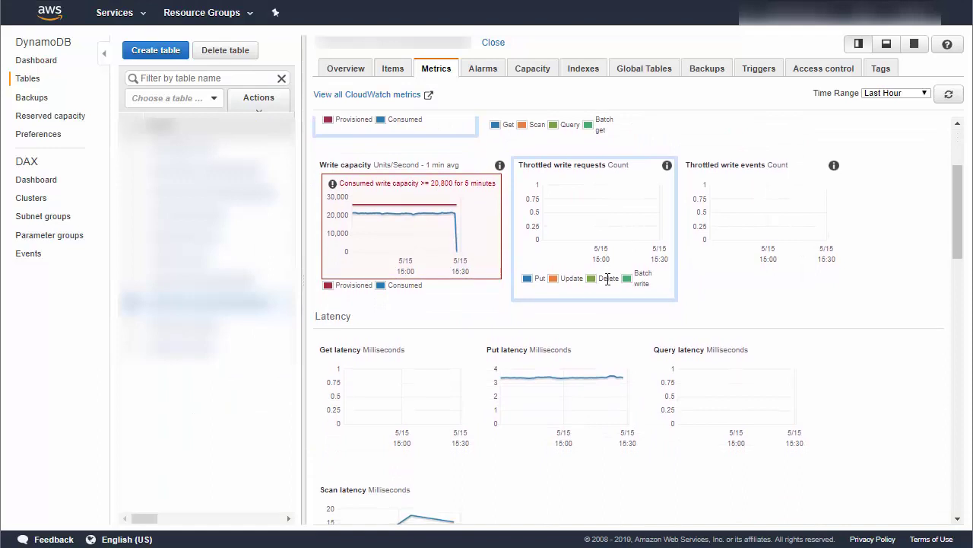
{"action": "scroll", "coordinate": [607, 284], "scroll_direction": "down", "scroll_amount": 1}
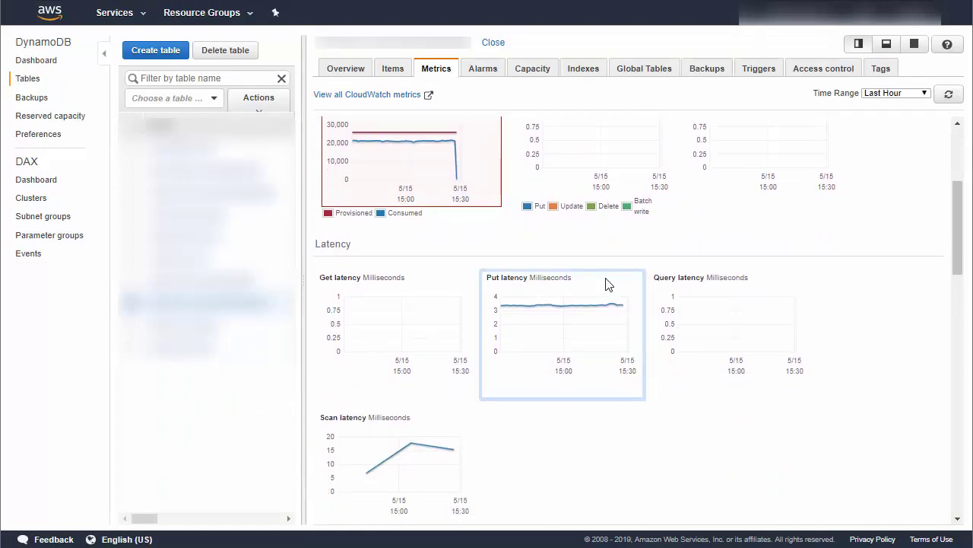
{"action": "scroll", "coordinate": [608, 283], "scroll_direction": "down", "scroll_amount": 2}
{"action": "scroll", "coordinate": [609, 283], "scroll_direction": "up", "scroll_amount": 3}
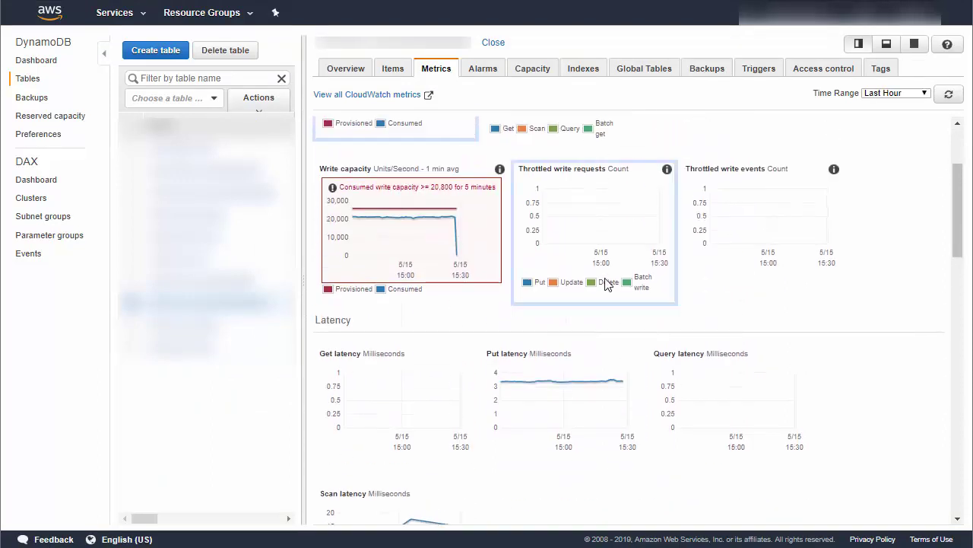
{"action": "scroll", "coordinate": [608, 285], "scroll_direction": "up", "scroll_amount": 2}
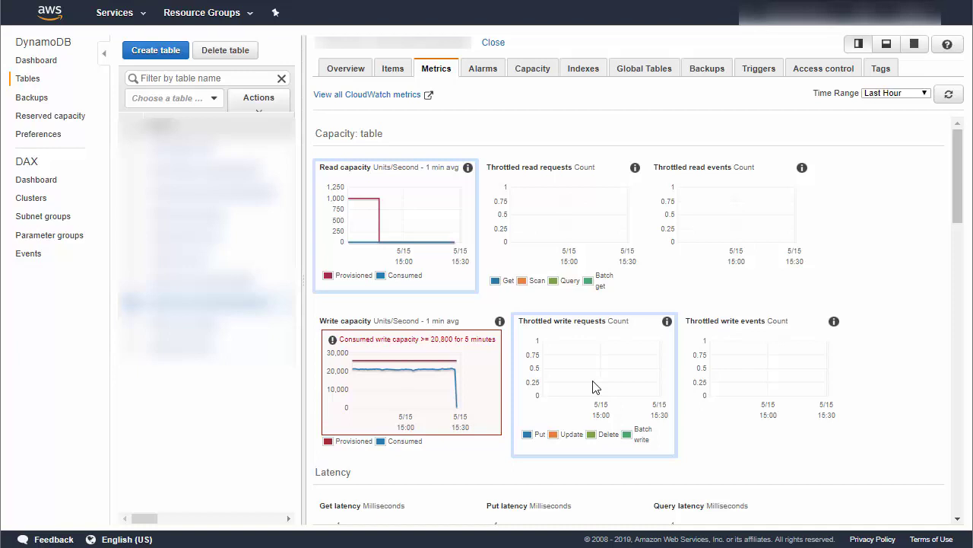
{"action": "left_click", "coordinate": [551, 234]}
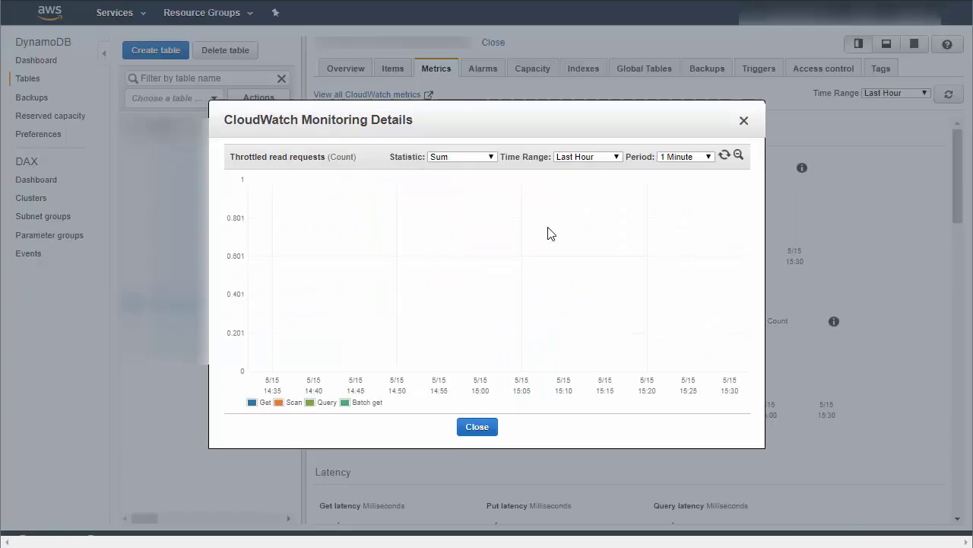
{"action": "left_click", "coordinate": [612, 161]}
{"action": "left_click", "coordinate": [593, 232]}
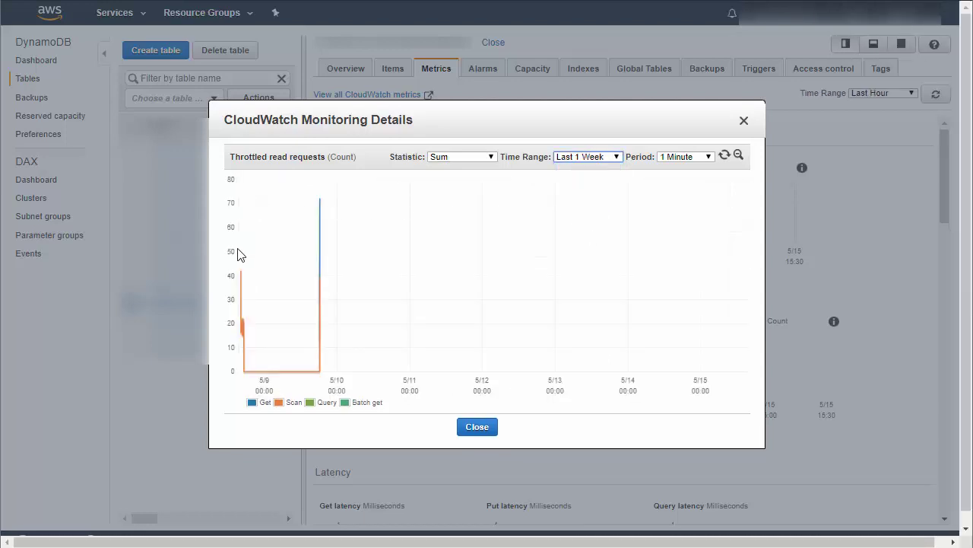
{"action": "mouse_move", "coordinate": [242, 276]}
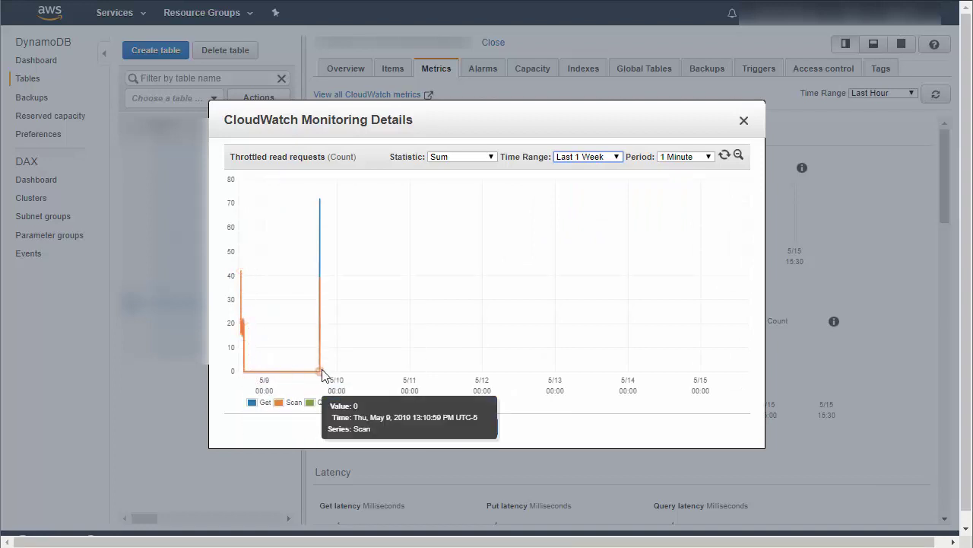
{"action": "mouse_move", "coordinate": [320, 285]}
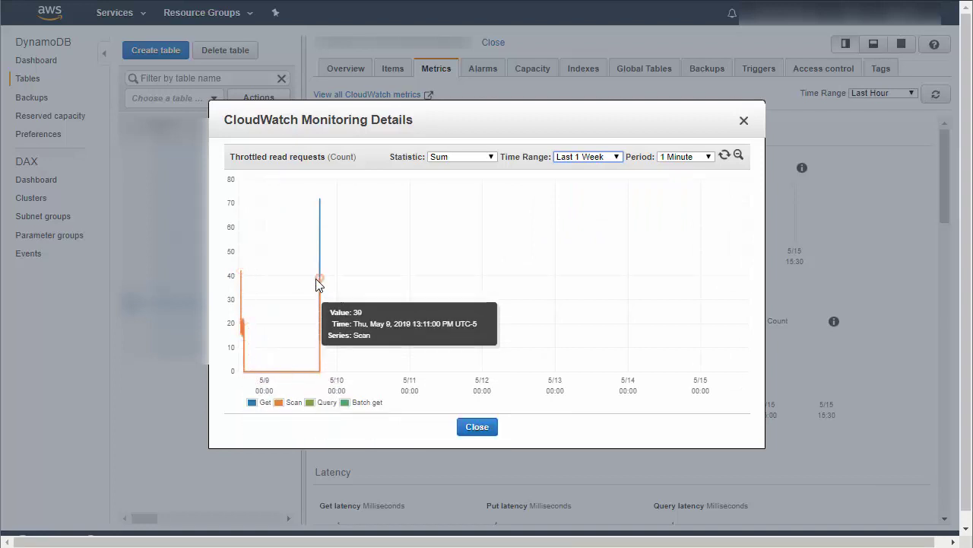
- Extend the throttled read requests graph to the Last 2 Weeks, examine its spikes, and close it
{"action": "left_click", "coordinate": [581, 155]}
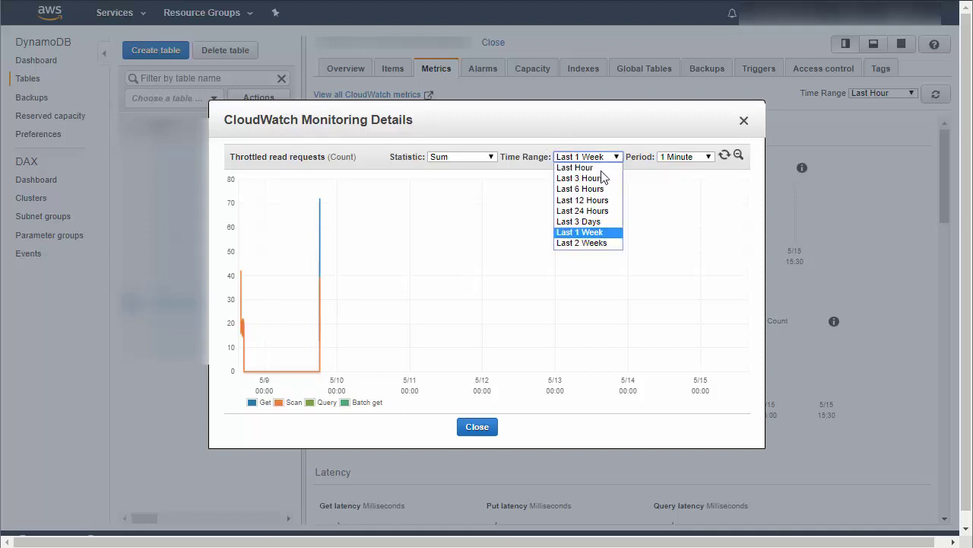
{"action": "left_click", "coordinate": [606, 244]}
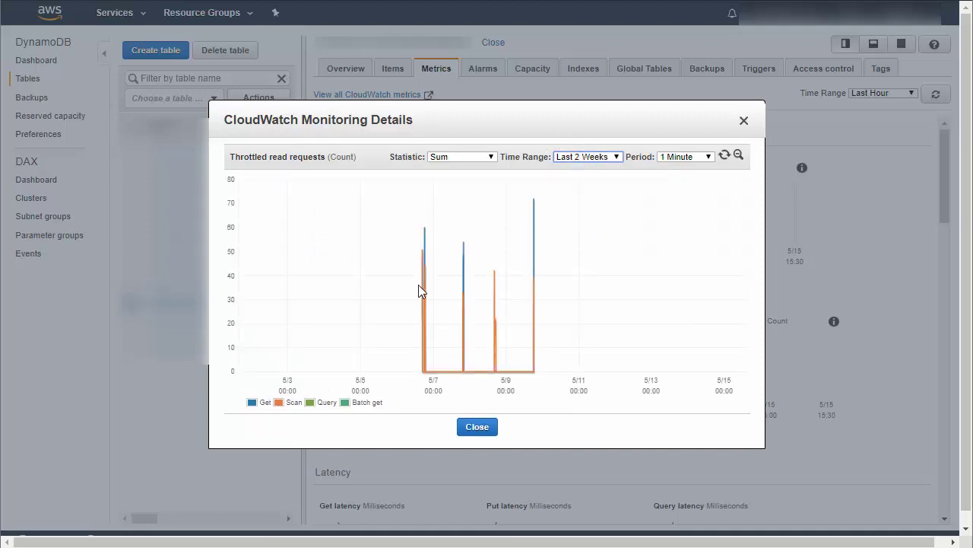
{"action": "mouse_move", "coordinate": [424, 236]}
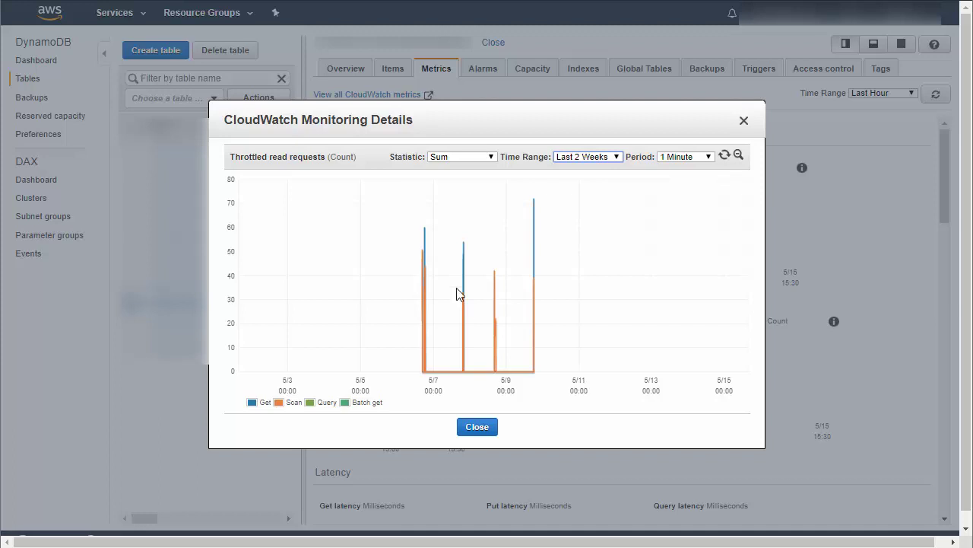
{"action": "left_click", "coordinate": [476, 427]}
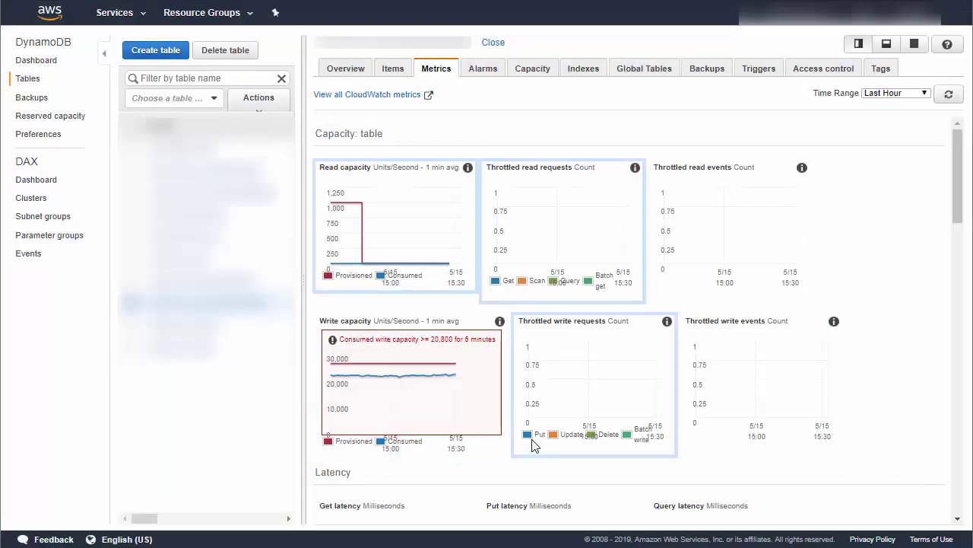
- Enlarge the throttled write requests graph, set its time range to Last 1 Week, and examine the spike
{"action": "left_click", "coordinate": [599, 403]}
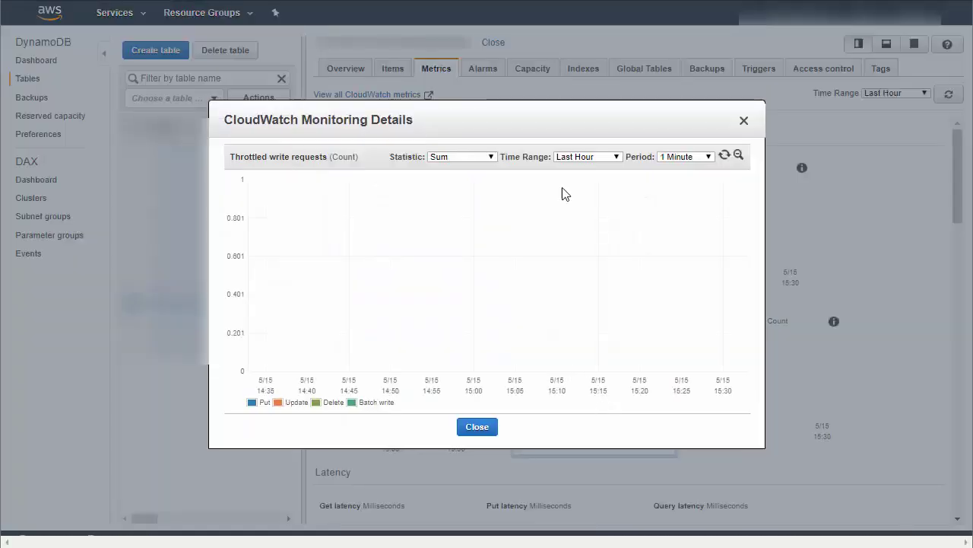
{"action": "left_click", "coordinate": [601, 157]}
{"action": "left_click", "coordinate": [589, 232]}
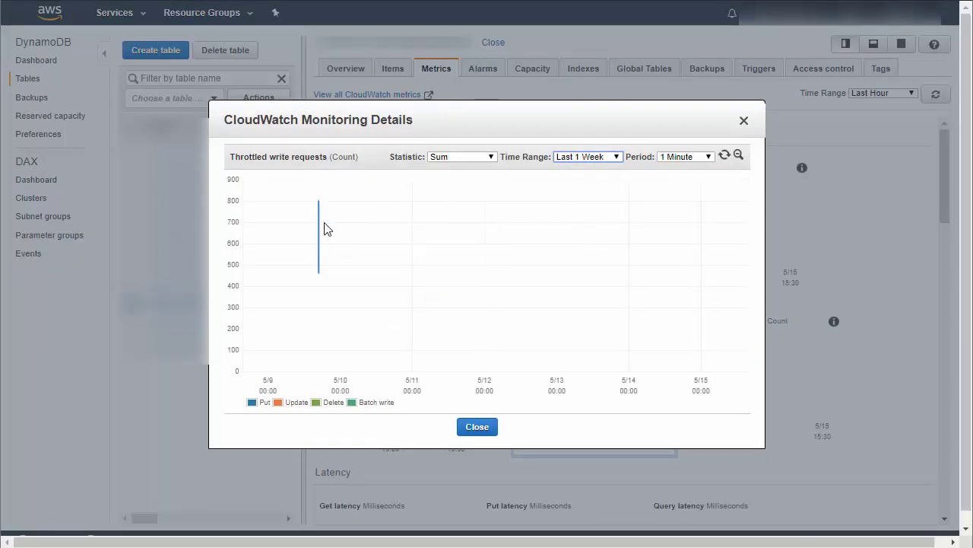
{"action": "mouse_move", "coordinate": [321, 282]}
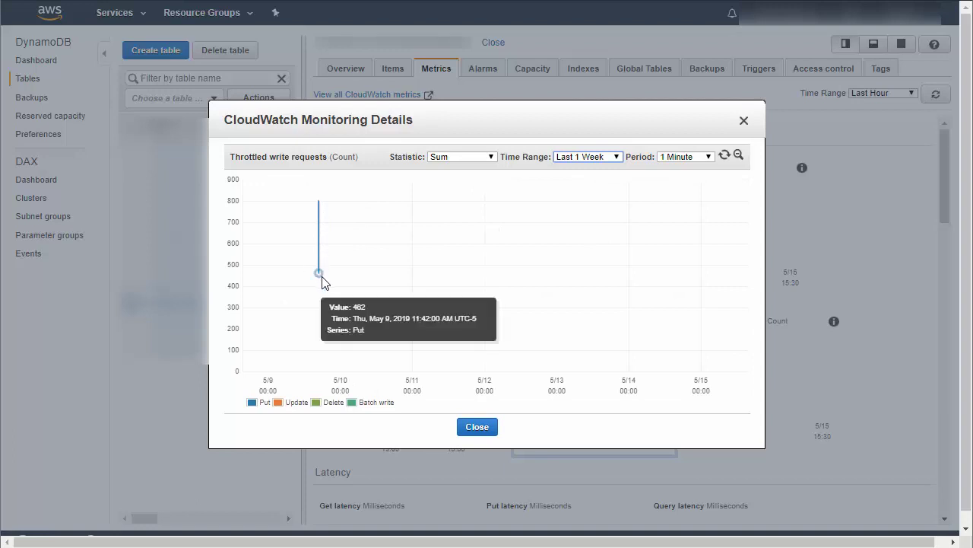
- Extend the throttled write requests graph to the Last 2 Weeks, inspect its spikes, and close it
{"action": "left_click", "coordinate": [600, 158]}
{"action": "left_click", "coordinate": [600, 243]}
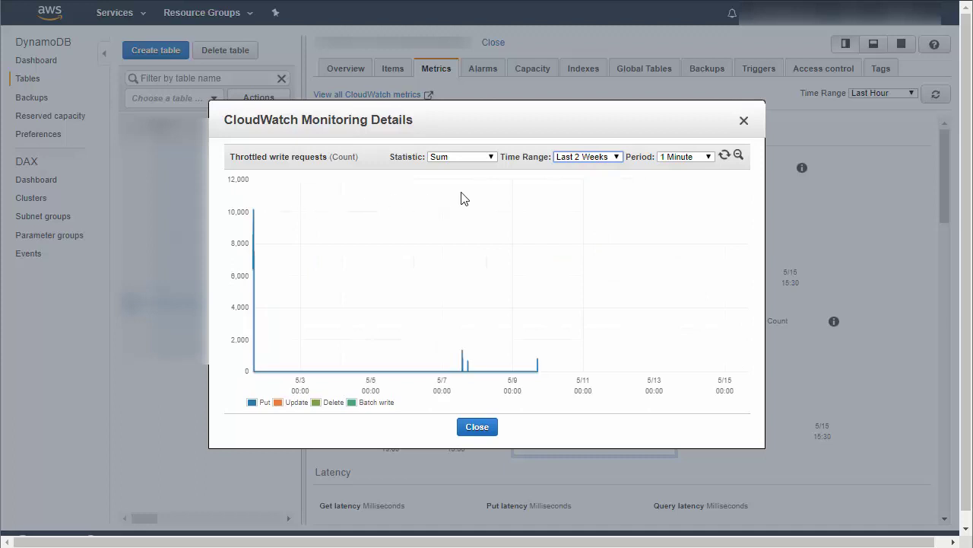
{"action": "mouse_move", "coordinate": [255, 217]}
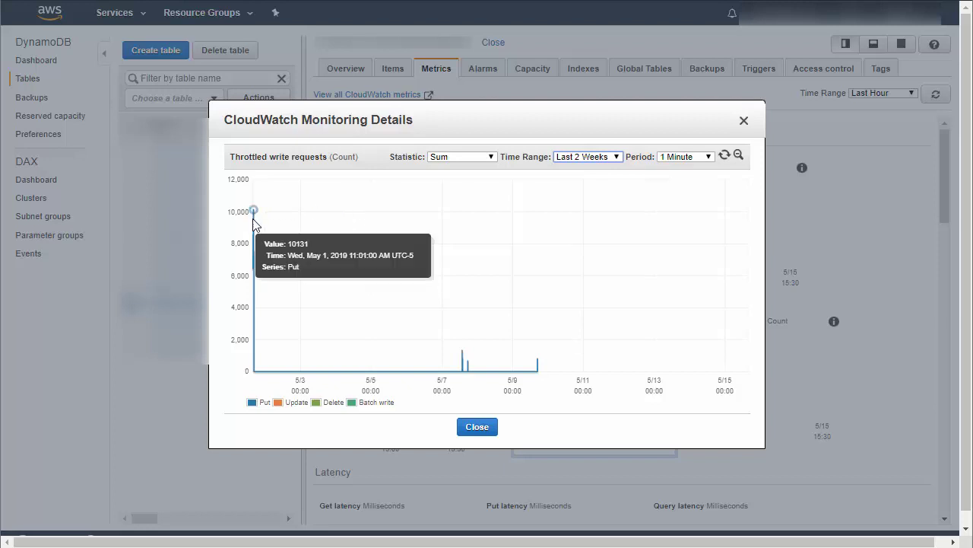
{"action": "mouse_move", "coordinate": [463, 350]}
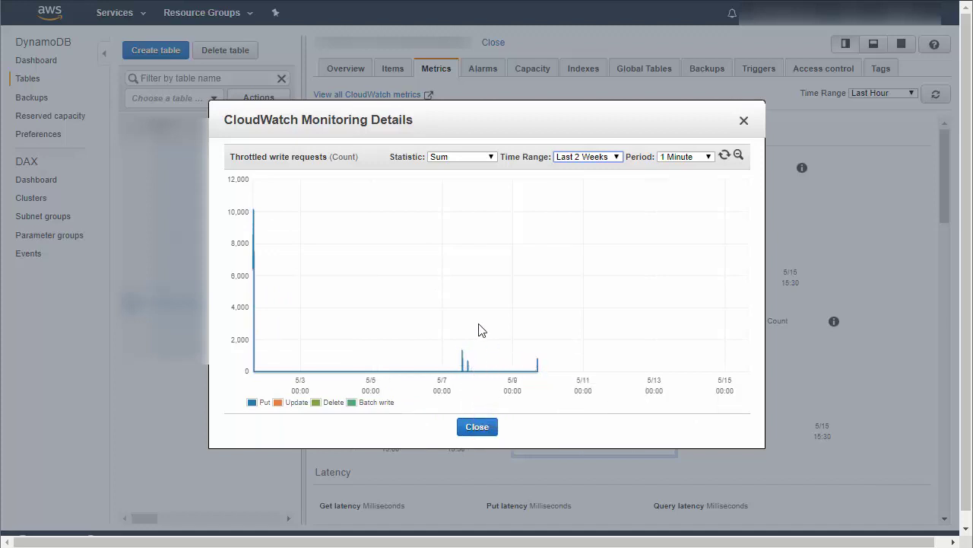
{"action": "left_click", "coordinate": [478, 428]}
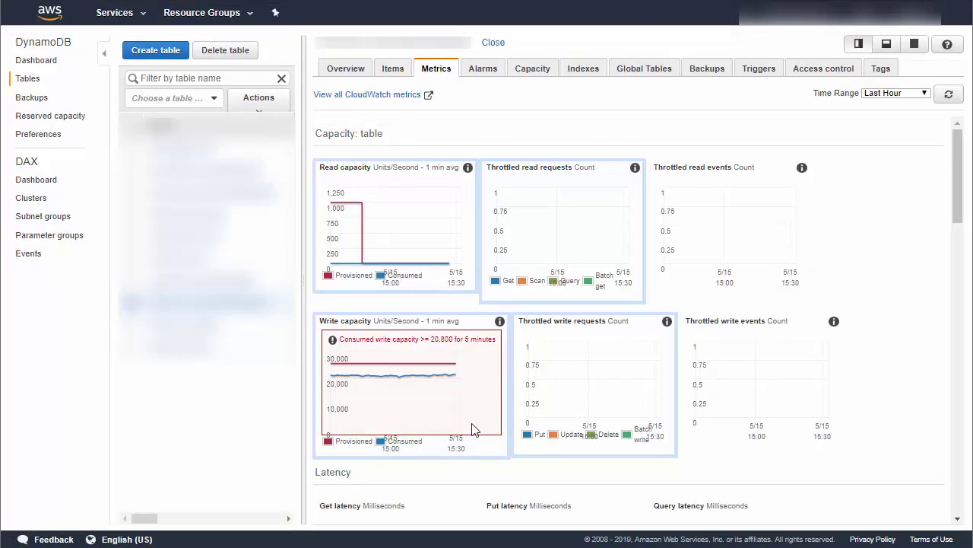
- Look through the table's latency, Streams, Time to Live, and Scan and Query metrics
{"action": "scroll", "coordinate": [544, 428], "scroll_direction": "down", "scroll_amount": 5}
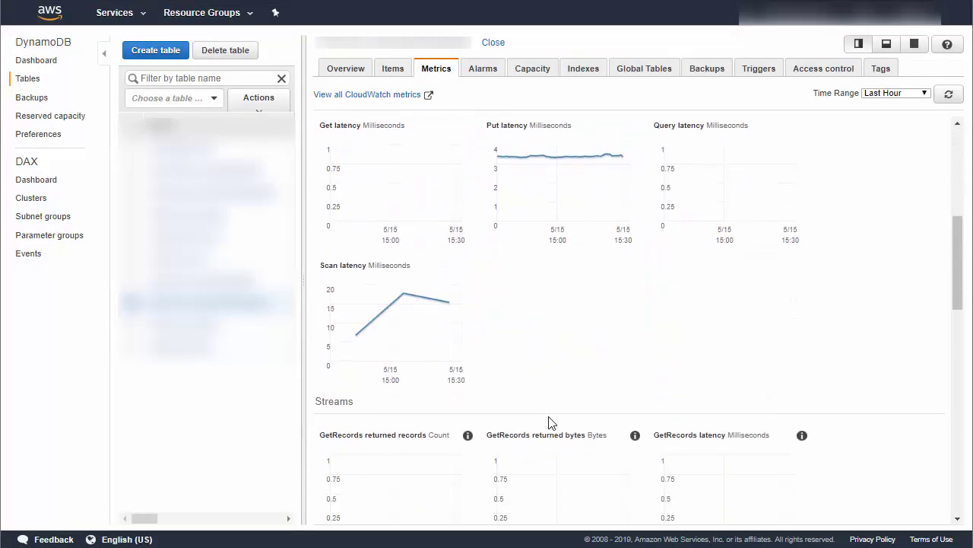
{"action": "scroll", "coordinate": [552, 423], "scroll_direction": "down", "scroll_amount": 2}
{"action": "scroll", "coordinate": [555, 423], "scroll_direction": "up", "scroll_amount": 3}
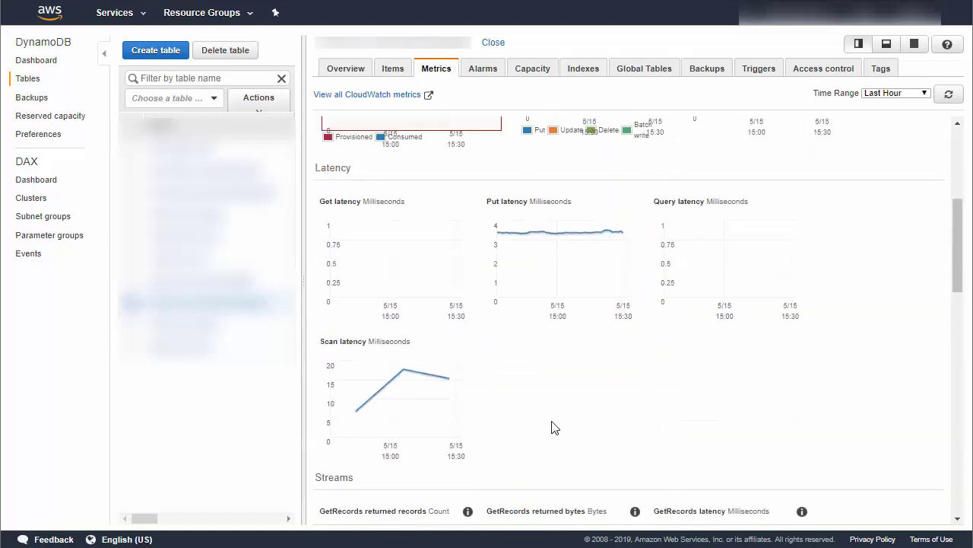
{"action": "scroll", "coordinate": [559, 455], "scroll_direction": "down", "scroll_amount": 3}
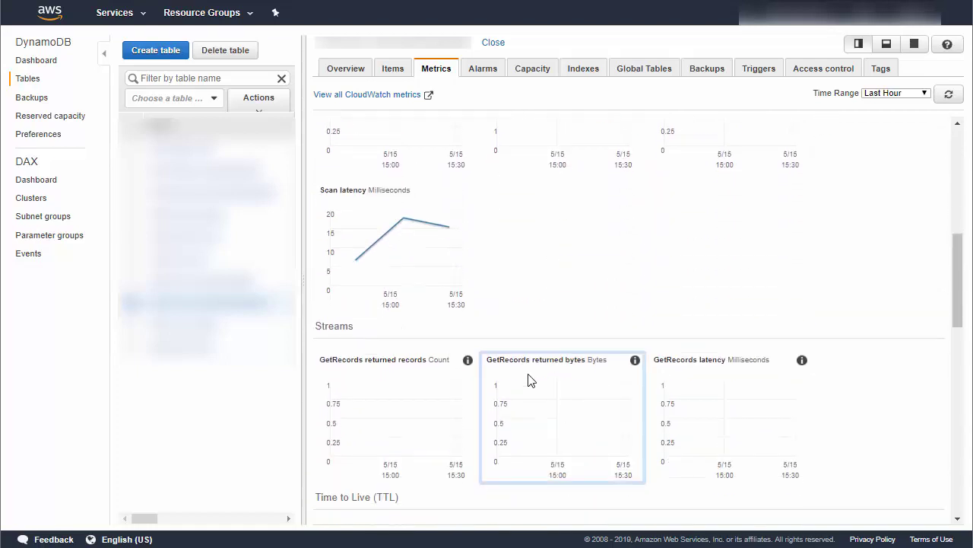
{"action": "scroll", "coordinate": [559, 453], "scroll_direction": "down", "scroll_amount": 2}
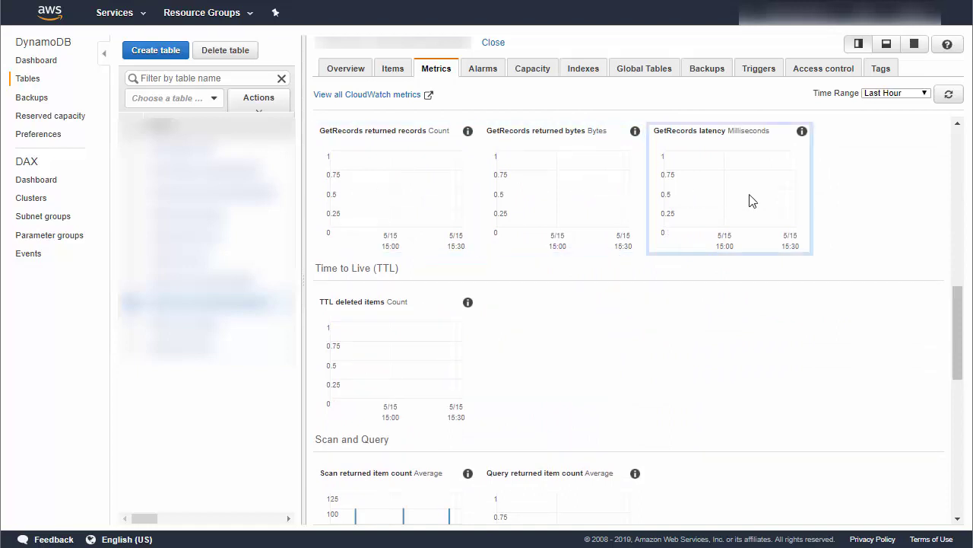
{"action": "scroll", "coordinate": [554, 314], "scroll_direction": "up", "scroll_amount": 2}
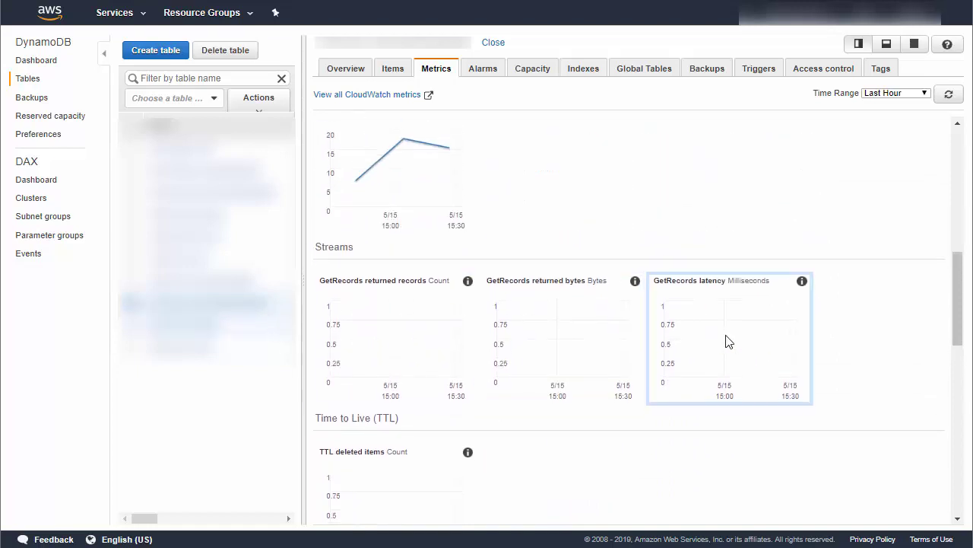
{"action": "scroll", "coordinate": [723, 341], "scroll_direction": "down", "scroll_amount": 3}
{"action": "scroll", "coordinate": [723, 340], "scroll_direction": "down", "scroll_amount": 2}
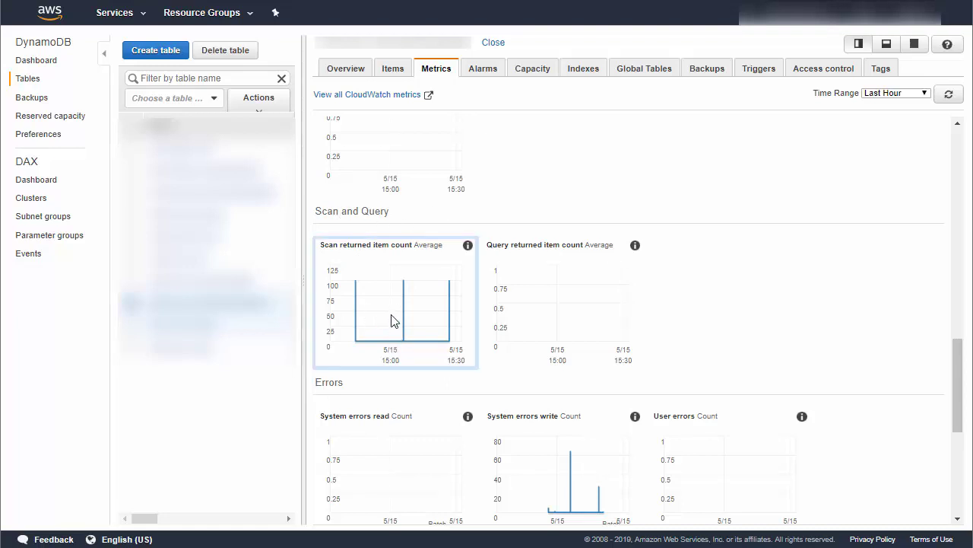
{"action": "scroll", "coordinate": [394, 319], "scroll_direction": "down", "scroll_amount": 1}
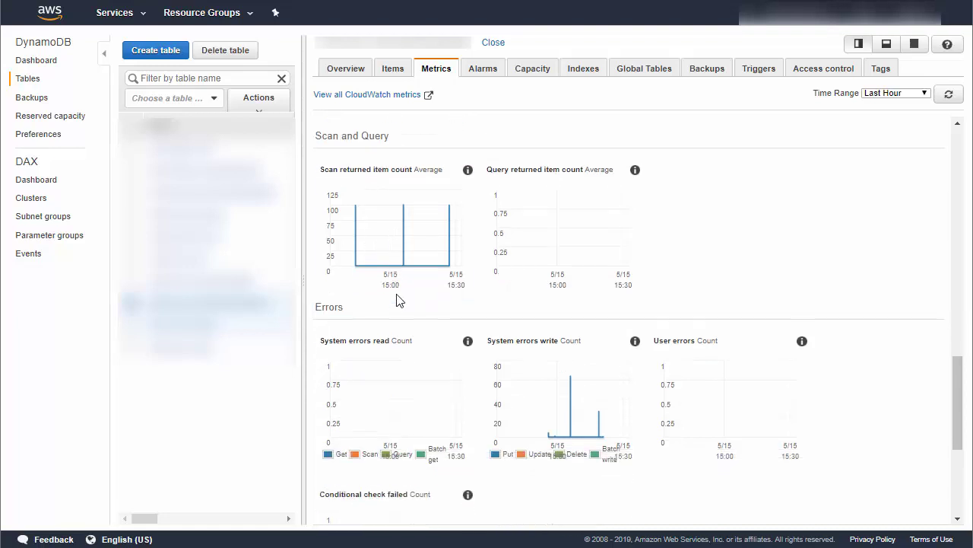
- Enlarge the scan returned item count graph over the Last 2 Weeks, examine its peaks, and close it
{"action": "left_click", "coordinate": [396, 251]}
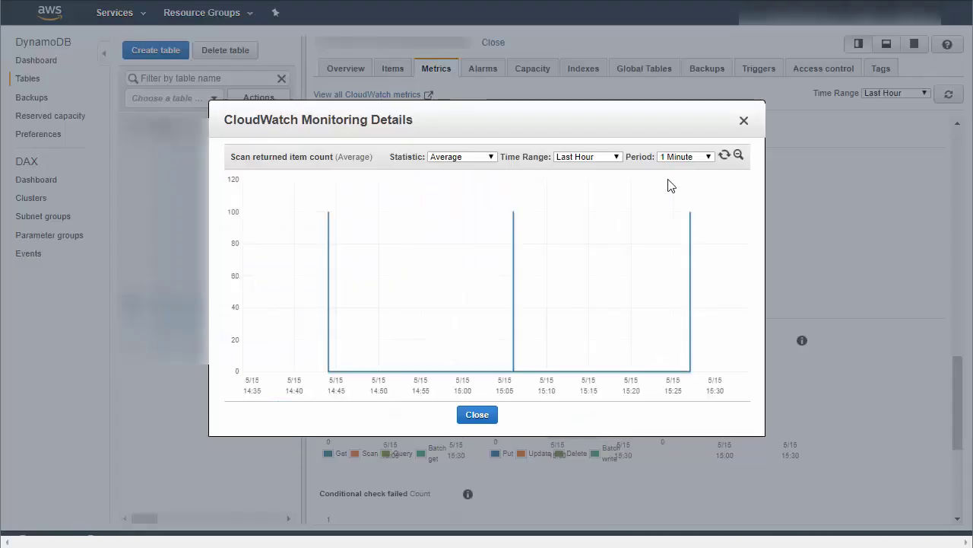
{"action": "left_click", "coordinate": [603, 159]}
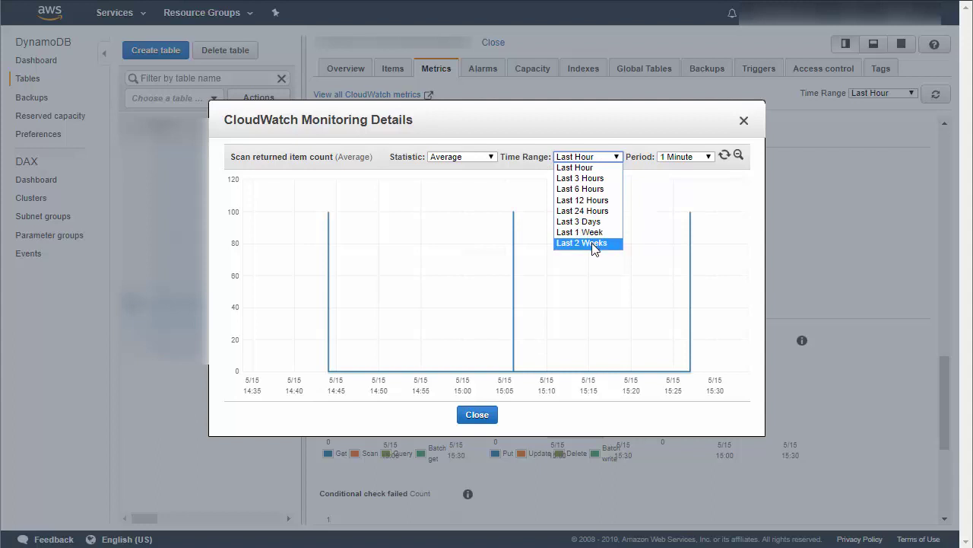
{"action": "left_click", "coordinate": [593, 244]}
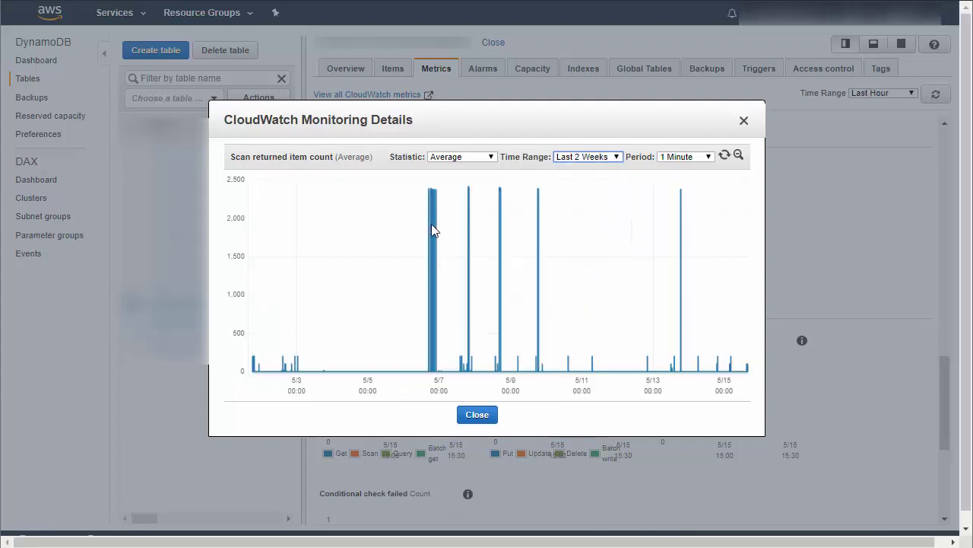
{"action": "mouse_move", "coordinate": [474, 190]}
{"action": "mouse_move", "coordinate": [435, 195]}
{"action": "mouse_move", "coordinate": [680, 186]}
{"action": "left_click", "coordinate": [744, 122]}
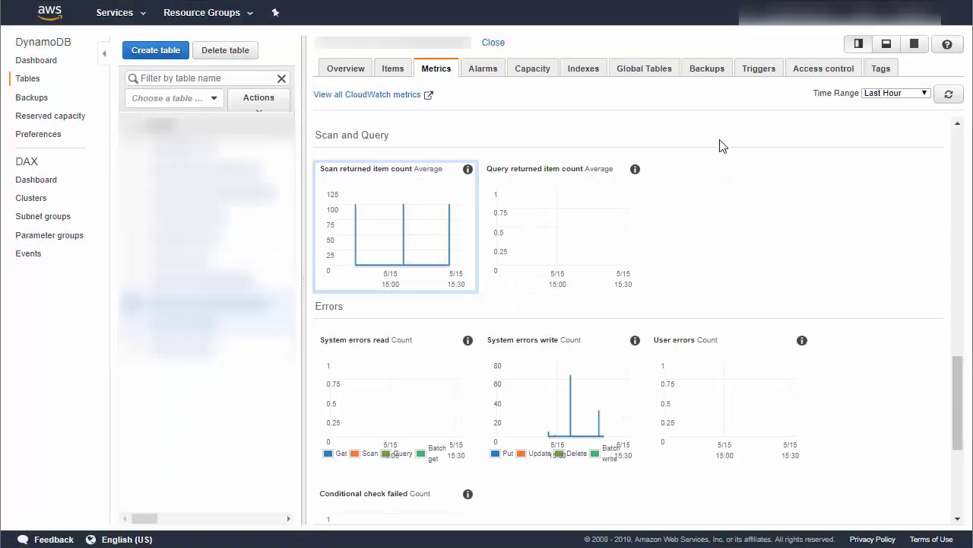
- Switch from DynamoDB to the Elasticsearch Service console and open the first domain in the list
{"action": "scroll", "coordinate": [744, 195], "scroll_direction": "down", "scroll_amount": 1}
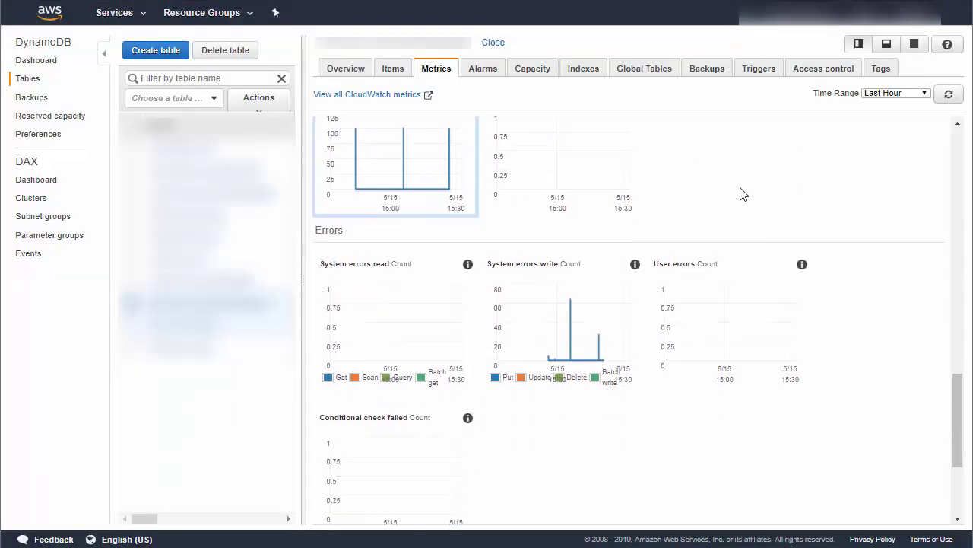
{"action": "scroll", "coordinate": [742, 195], "scroll_direction": "up", "scroll_amount": 4}
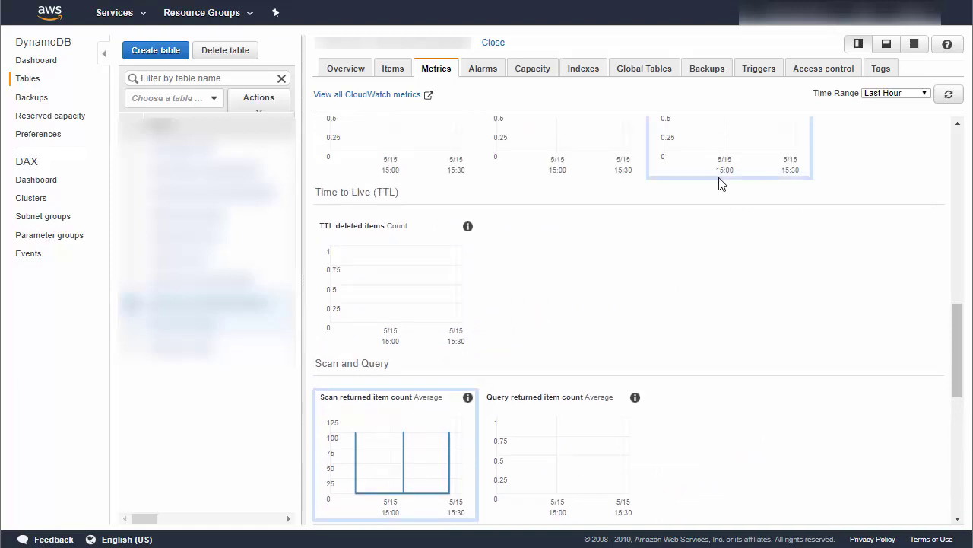
{"action": "left_click", "coordinate": [132, 16]}
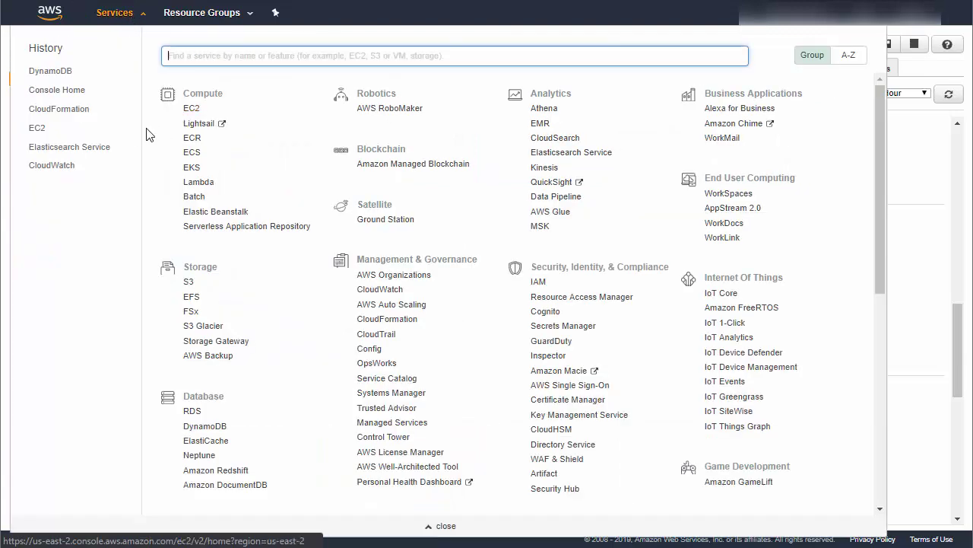
{"action": "left_click", "coordinate": [96, 149]}
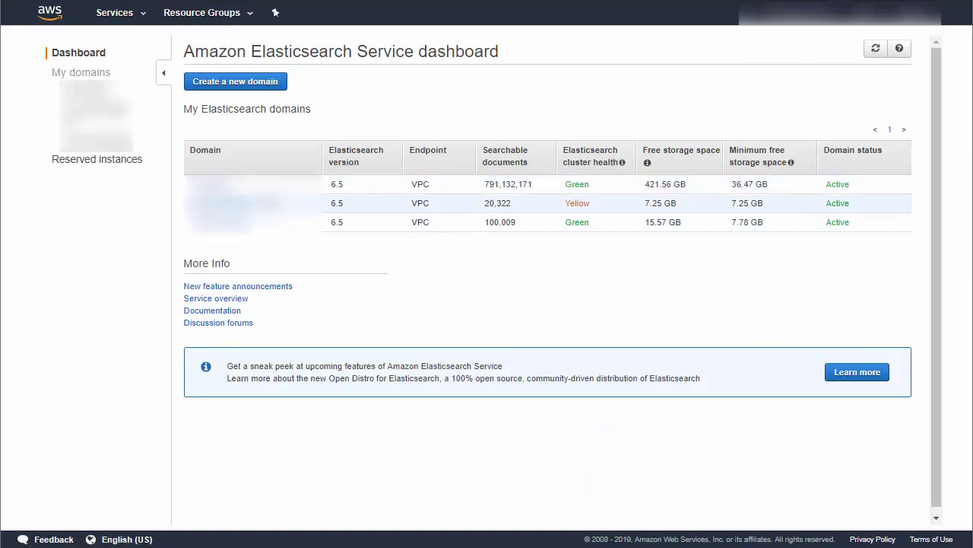
{"action": "left_click", "coordinate": [215, 186]}
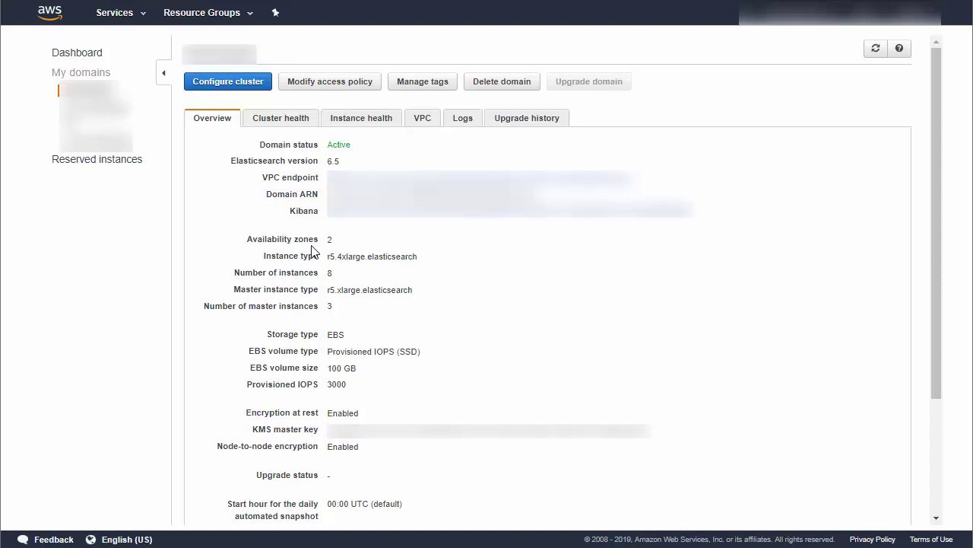
- Review the domain's cluster health, covering the overall health graphs and key performance indicators
{"action": "left_click", "coordinate": [291, 124]}
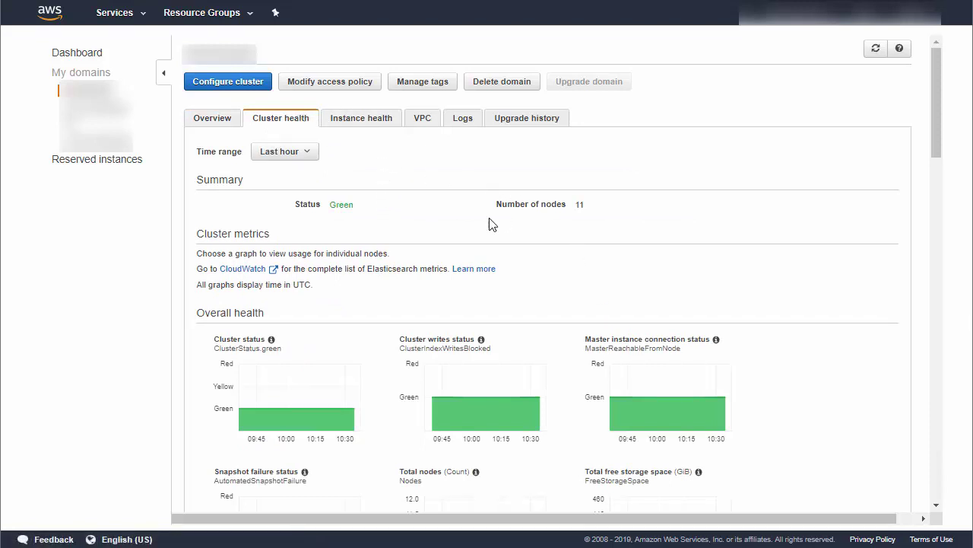
{"action": "scroll", "coordinate": [489, 223], "scroll_direction": "down", "scroll_amount": 1}
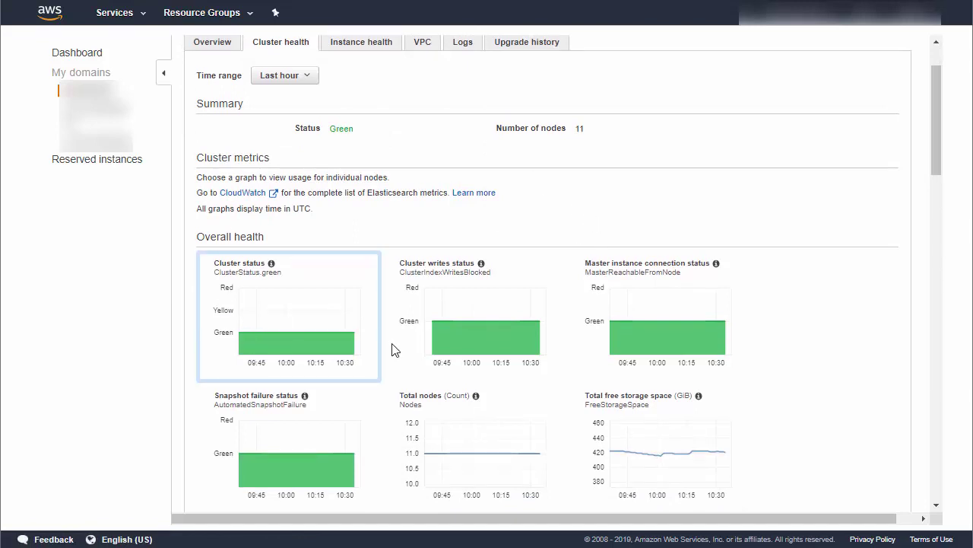
{"action": "scroll", "coordinate": [433, 175], "scroll_direction": "down", "scroll_amount": 1}
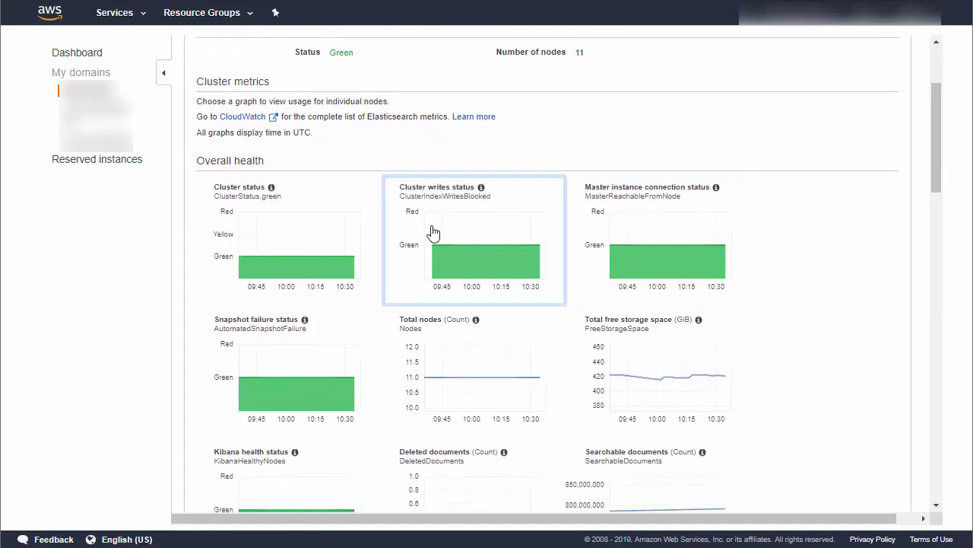
{"action": "scroll", "coordinate": [804, 307], "scroll_direction": "down", "scroll_amount": 1}
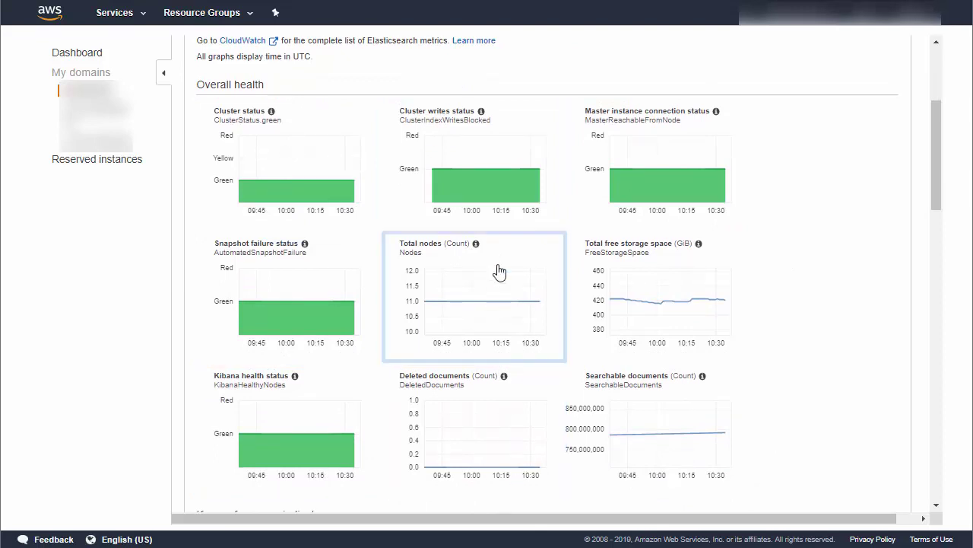
{"action": "scroll", "coordinate": [683, 225], "scroll_direction": "down", "scroll_amount": 1}
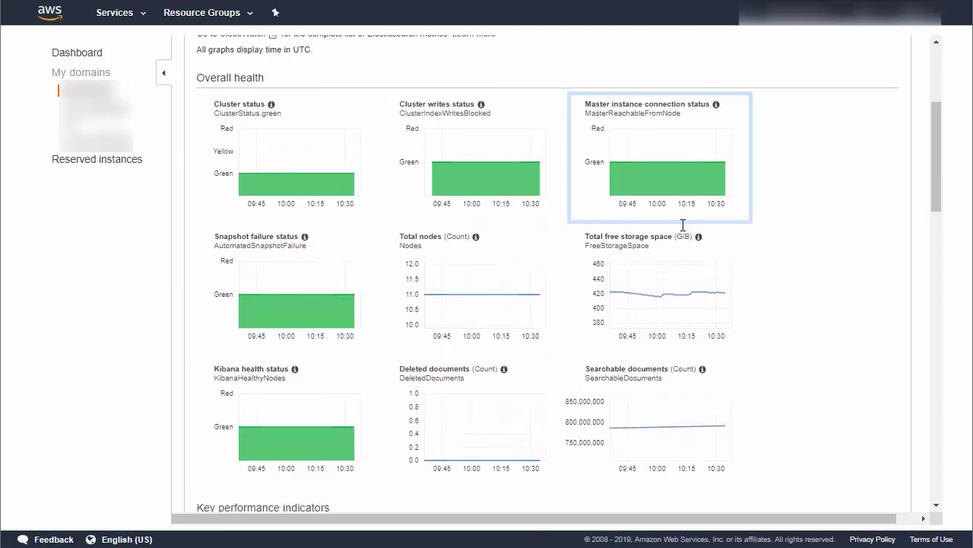
{"action": "scroll", "coordinate": [683, 225], "scroll_direction": "down", "scroll_amount": 5}
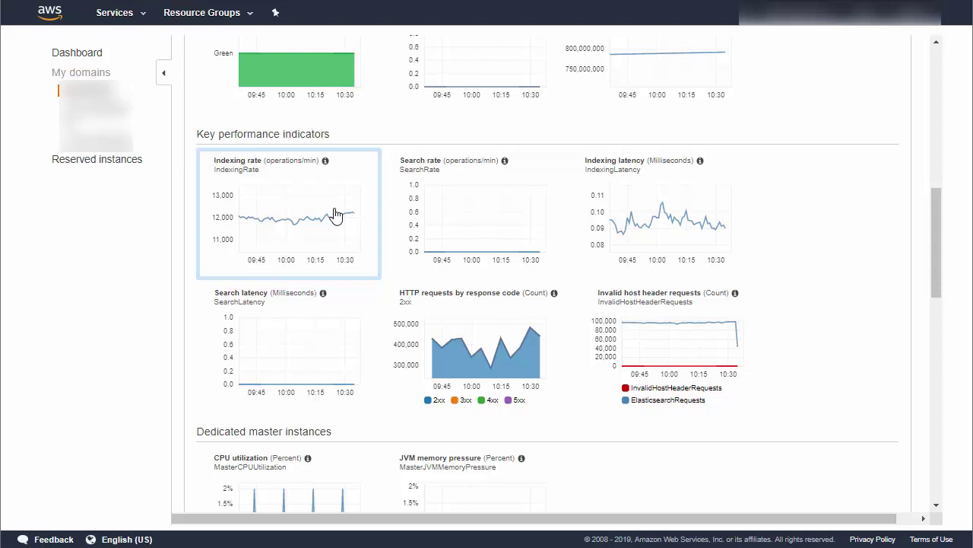
- Enlarge the indexing rate graph, view it over the Last 1 week time range, and close it
{"action": "left_click", "coordinate": [300, 252]}
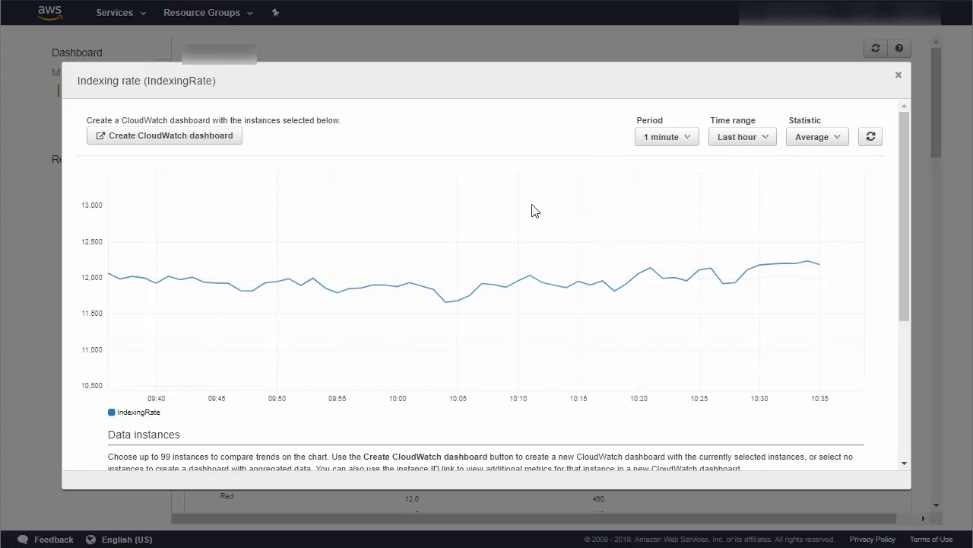
{"action": "left_click", "coordinate": [756, 141]}
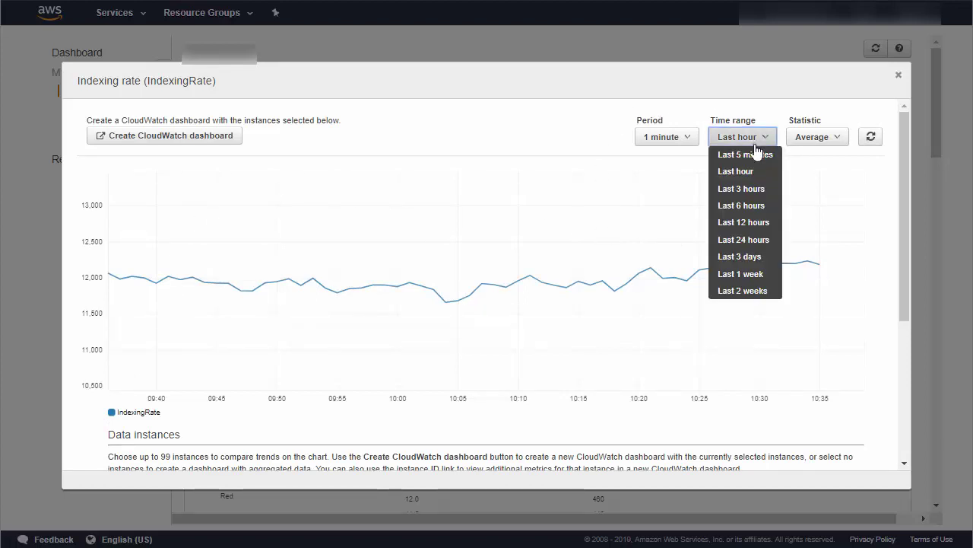
{"action": "left_click", "coordinate": [742, 275]}
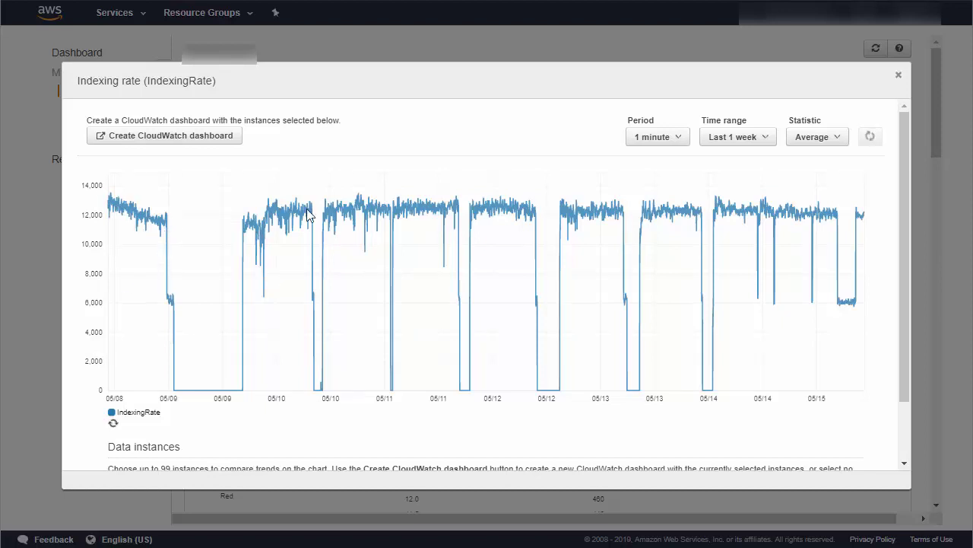
{"action": "left_click", "coordinate": [898, 79]}
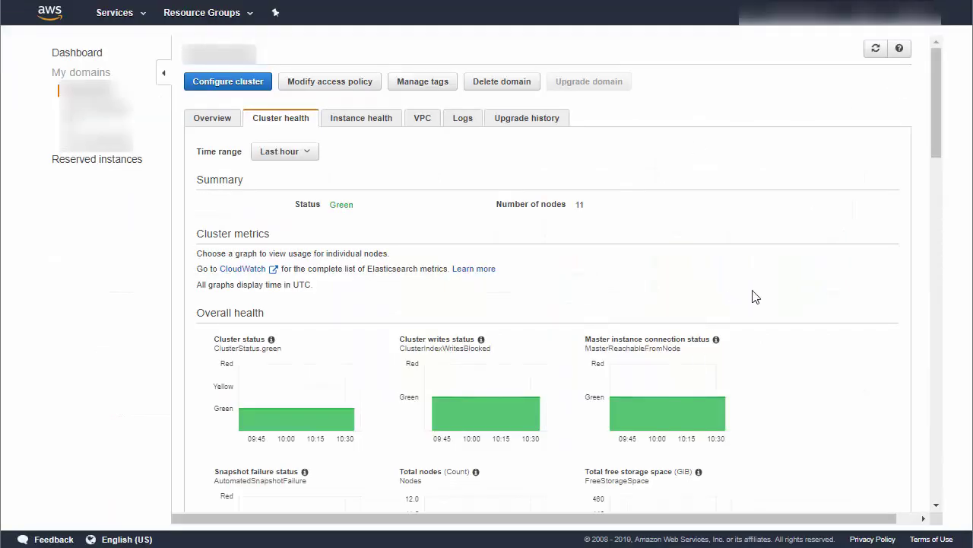
- Enlarge the indexing latency graph among the key performance indicators, examine its trend over the last hour, and close it
{"action": "scroll", "coordinate": [813, 302], "scroll_direction": "down", "scroll_amount": 7}
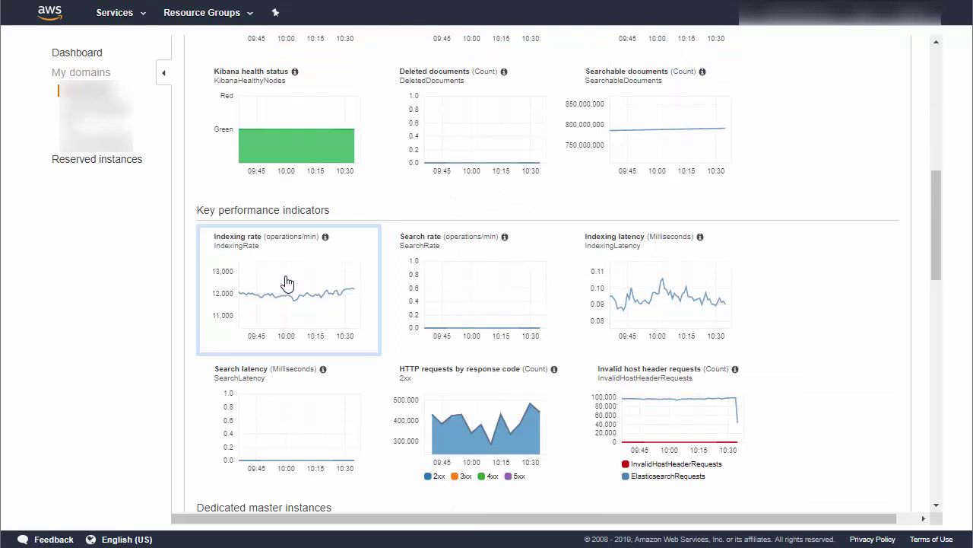
{"action": "left_click", "coordinate": [685, 308]}
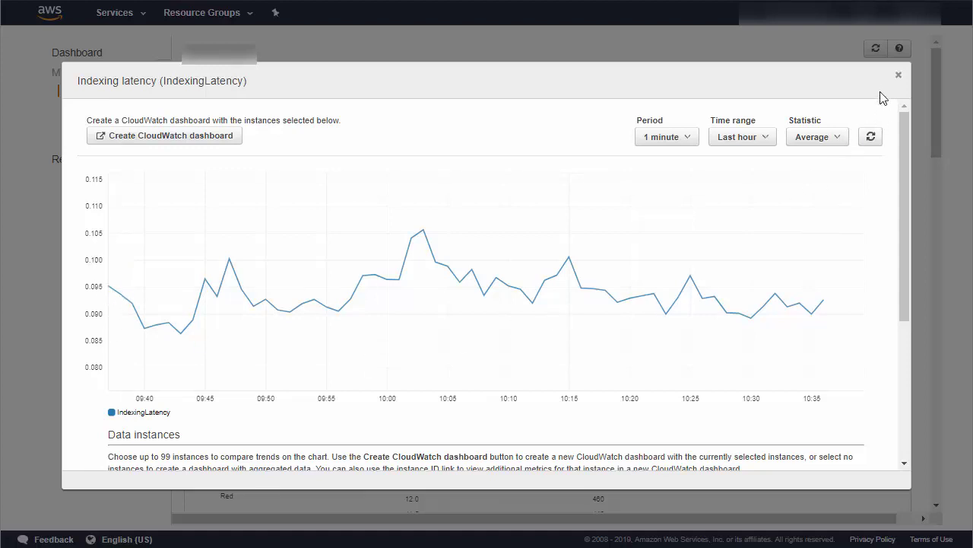
{"action": "left_click", "coordinate": [898, 77]}
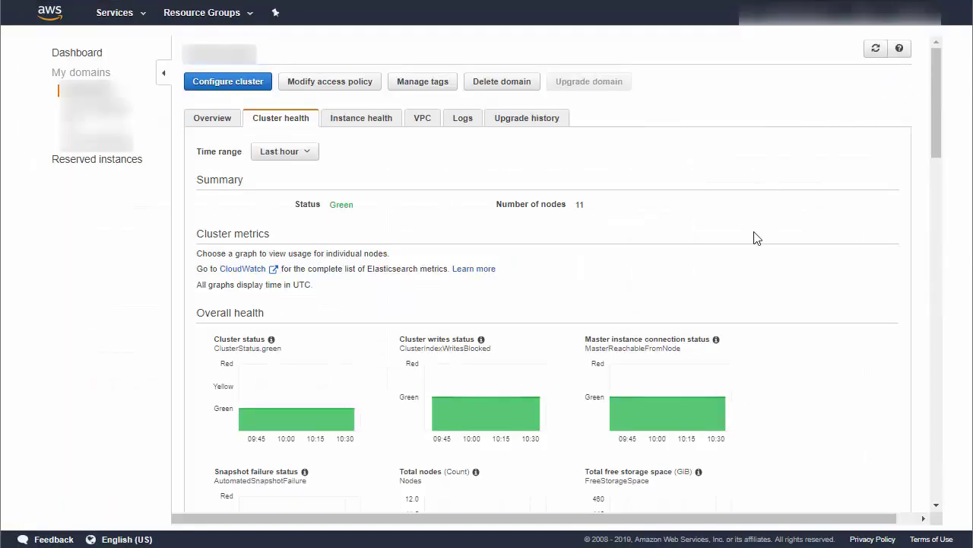
- Review the remaining cluster health graphs, covering dedicated master instances, data instances and Elasticsearch JVM garbage collection
{"action": "scroll", "coordinate": [761, 299], "scroll_direction": "down", "scroll_amount": 8}
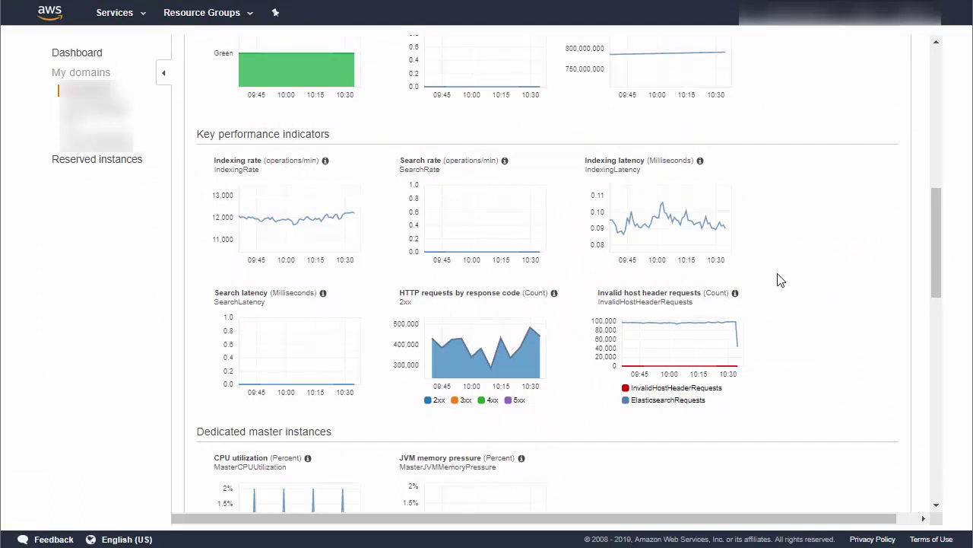
{"action": "scroll", "coordinate": [779, 279], "scroll_direction": "down", "scroll_amount": 2}
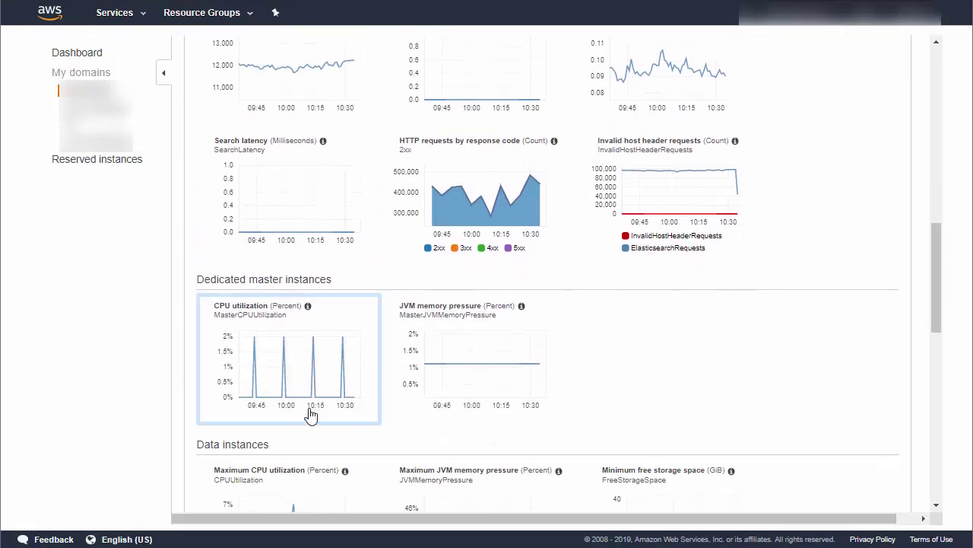
{"action": "scroll", "coordinate": [316, 392], "scroll_direction": "down", "scroll_amount": 1}
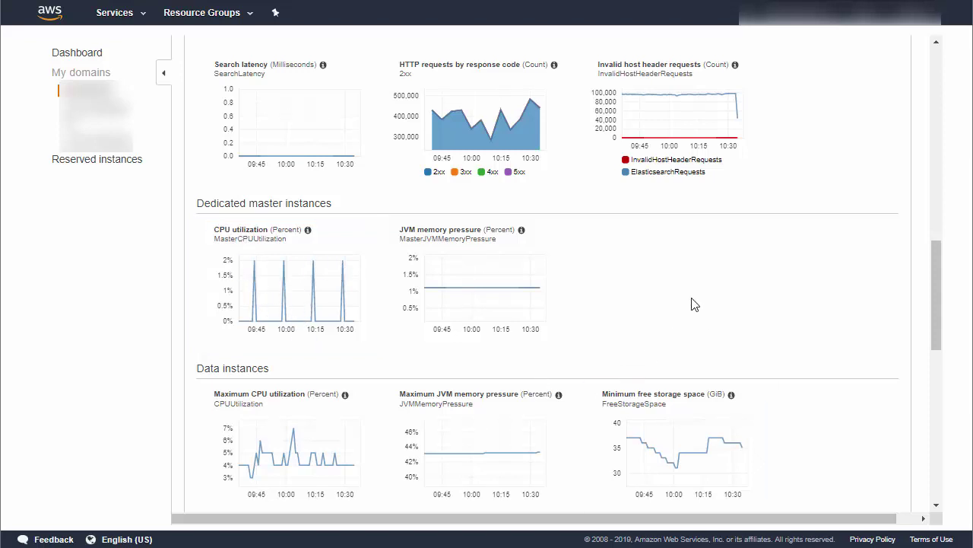
{"action": "scroll", "coordinate": [691, 305], "scroll_direction": "down", "scroll_amount": 2}
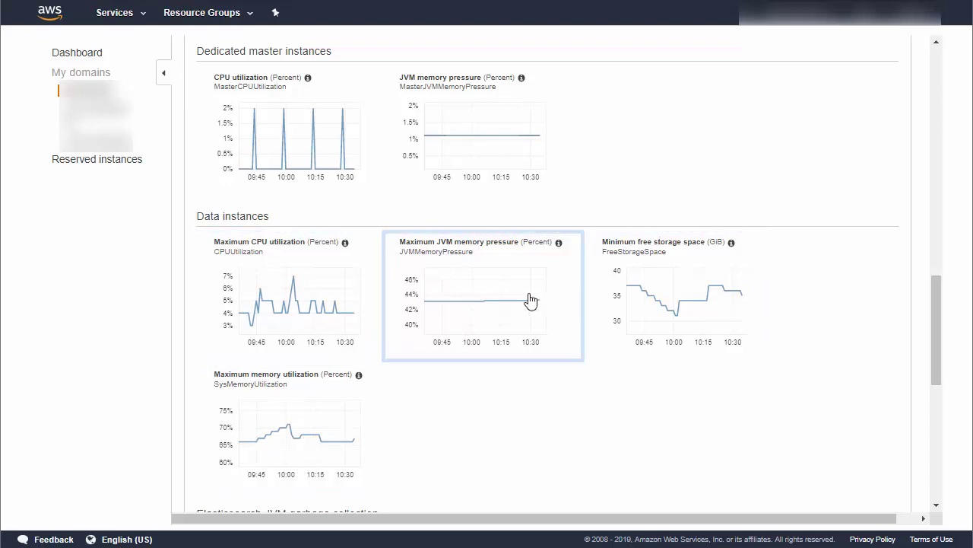
{"action": "scroll", "coordinate": [572, 433], "scroll_direction": "down", "scroll_amount": 1}
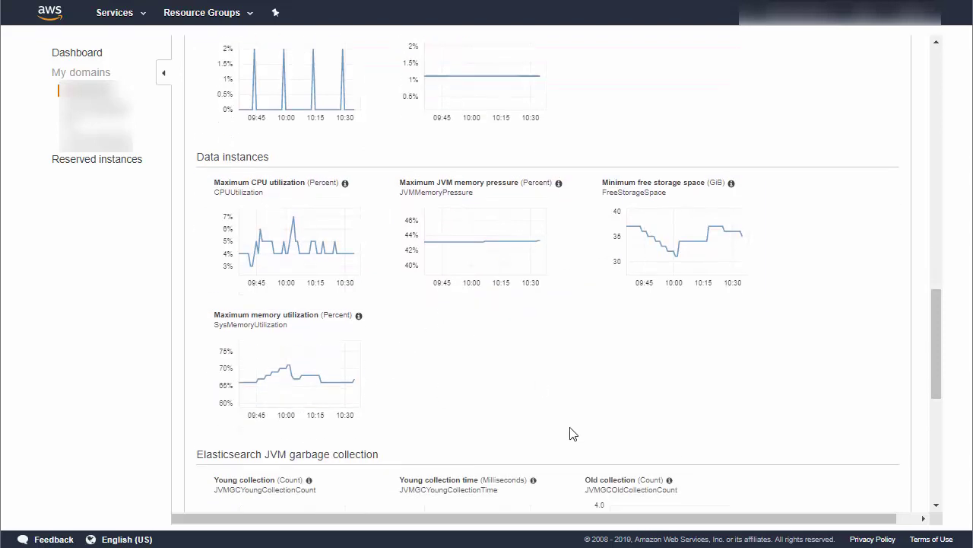
{"action": "scroll", "coordinate": [647, 358], "scroll_direction": "down", "scroll_amount": 2}
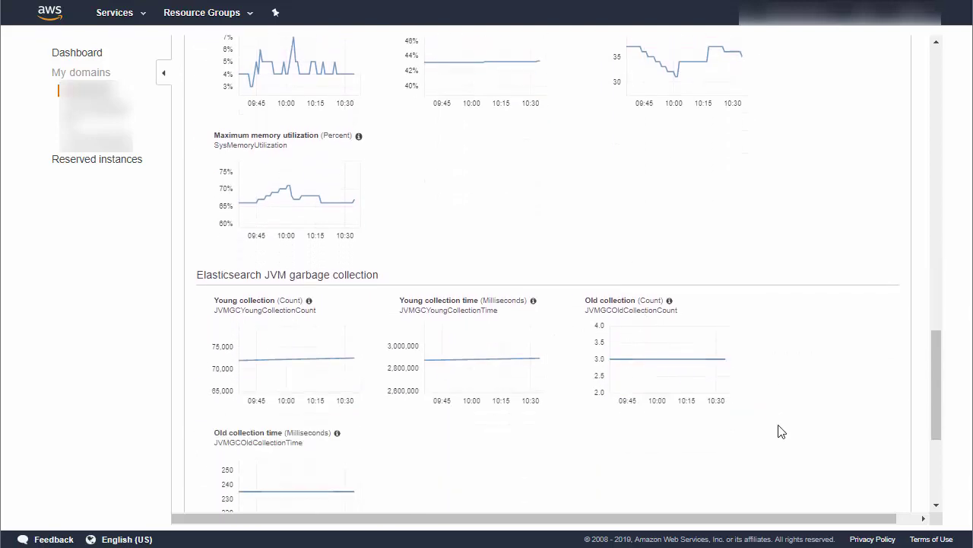
{"action": "scroll", "coordinate": [780, 429], "scroll_direction": "down", "scroll_amount": 2}
{"action": "scroll", "coordinate": [783, 432], "scroll_direction": "up", "scroll_amount": 5}
{"action": "scroll", "coordinate": [783, 434], "scroll_direction": "up", "scroll_amount": 14}
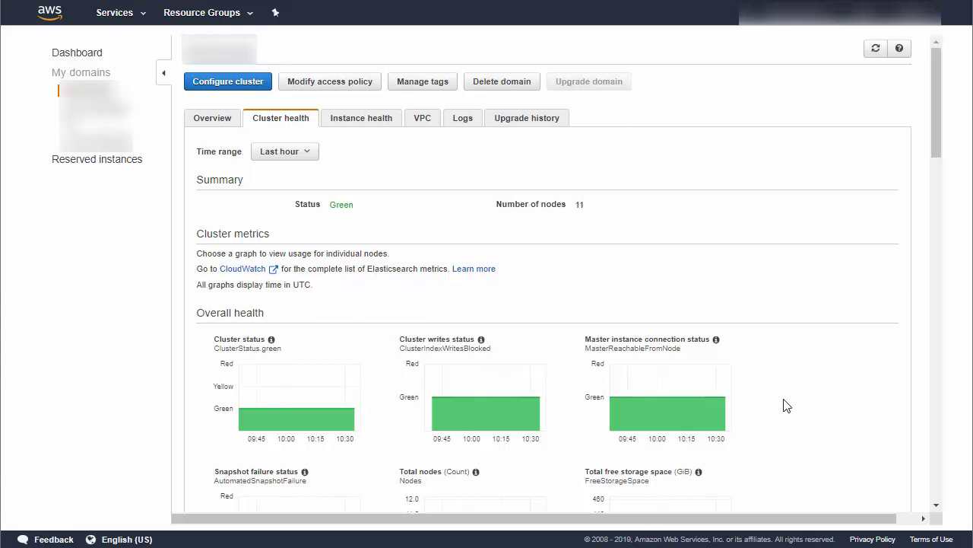
{"action": "scroll", "coordinate": [787, 406], "scroll_direction": "down", "scroll_amount": 3}
{"action": "scroll", "coordinate": [777, 370], "scroll_direction": "up", "scroll_amount": 3}
- Review the domain's cluster configuration, covering data and master instances, storage, encryption, snapshot and network settings, and leave it without submitting
{"action": "left_click", "coordinate": [215, 122]}
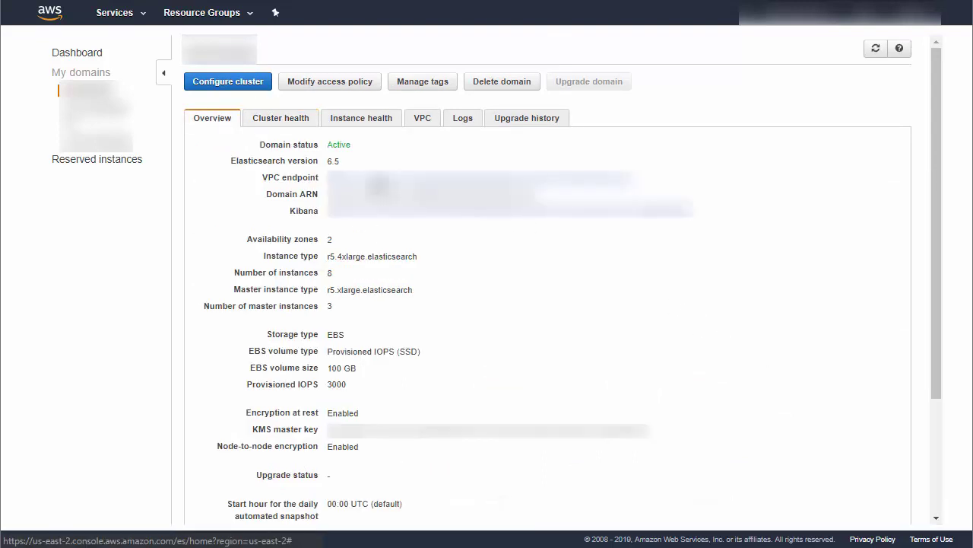
{"action": "left_click", "coordinate": [237, 85]}
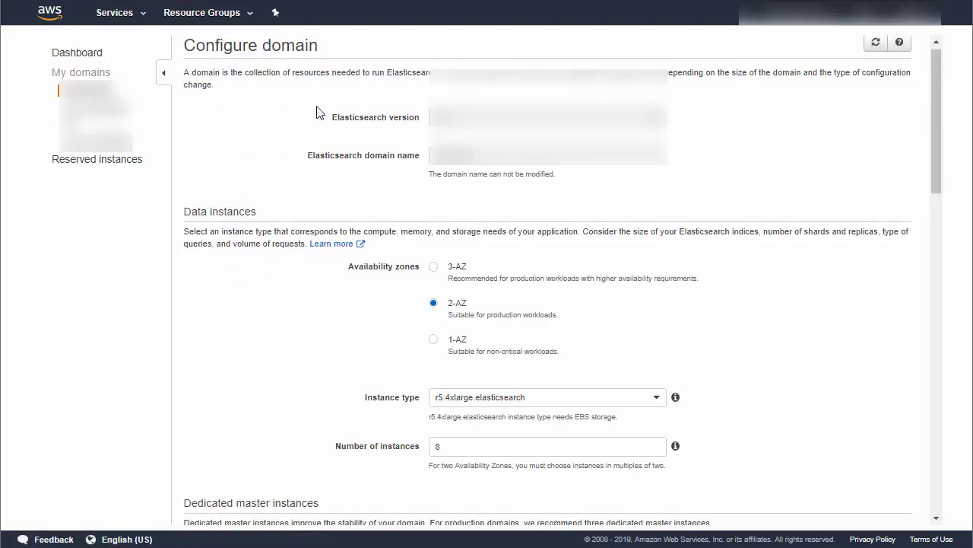
{"action": "scroll", "coordinate": [523, 237], "scroll_direction": "down", "scroll_amount": 1}
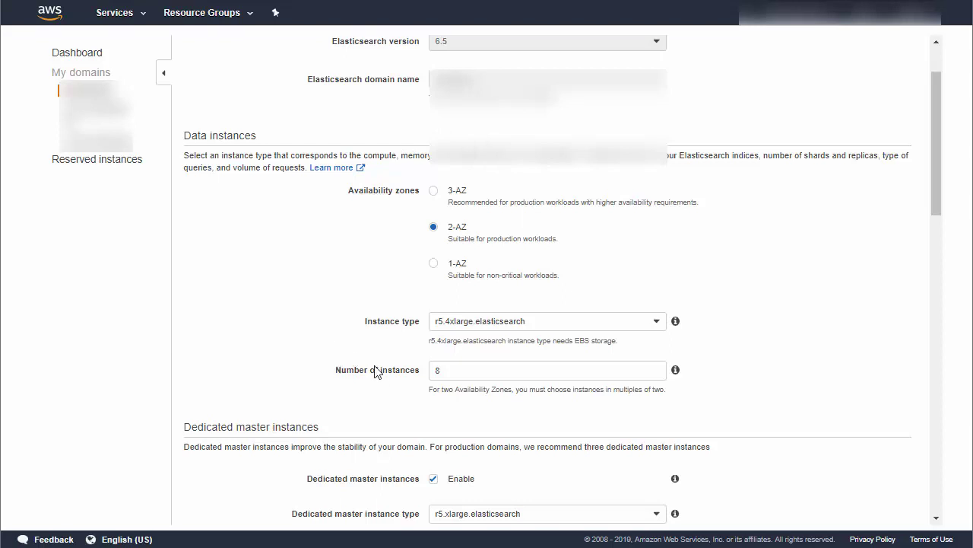
{"action": "scroll", "coordinate": [329, 304], "scroll_direction": "down", "scroll_amount": 1}
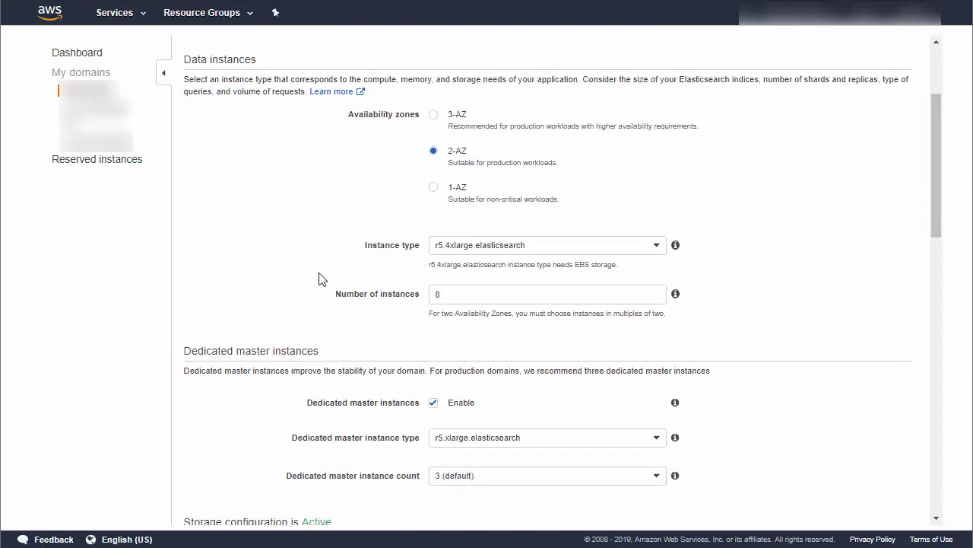
{"action": "scroll", "coordinate": [357, 290], "scroll_direction": "down", "scroll_amount": 2}
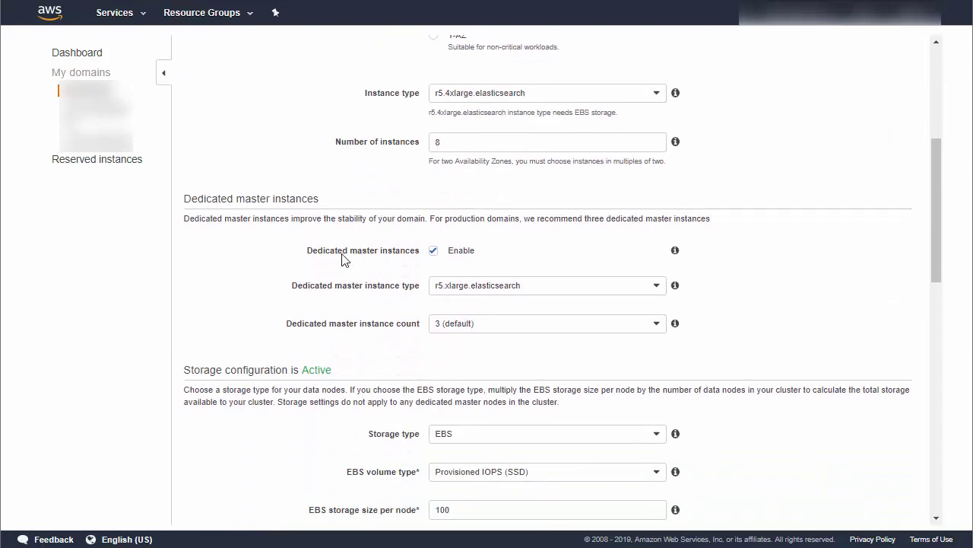
{"action": "scroll", "coordinate": [349, 310], "scroll_direction": "down", "scroll_amount": 3}
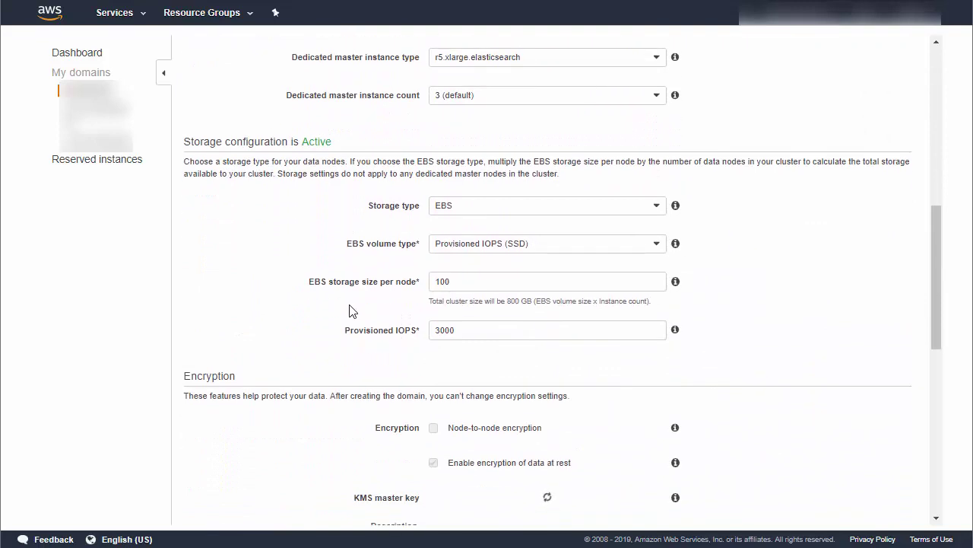
{"action": "scroll", "coordinate": [352, 311], "scroll_direction": "down", "scroll_amount": 1}
{"action": "scroll", "coordinate": [350, 310], "scroll_direction": "down", "scroll_amount": 3}
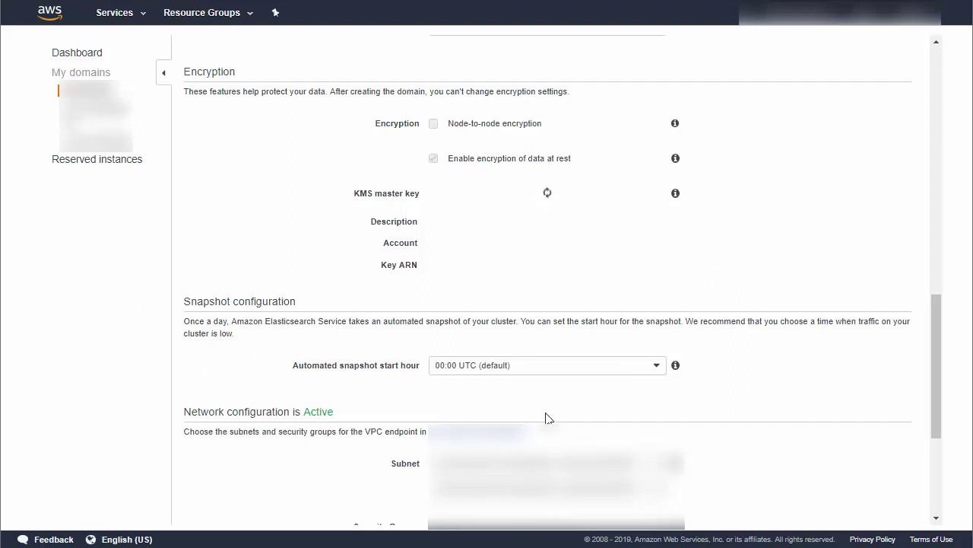
{"action": "scroll", "coordinate": [648, 420], "scroll_direction": "down", "scroll_amount": 2}
{"action": "scroll", "coordinate": [749, 415], "scroll_direction": "down", "scroll_amount": 1}
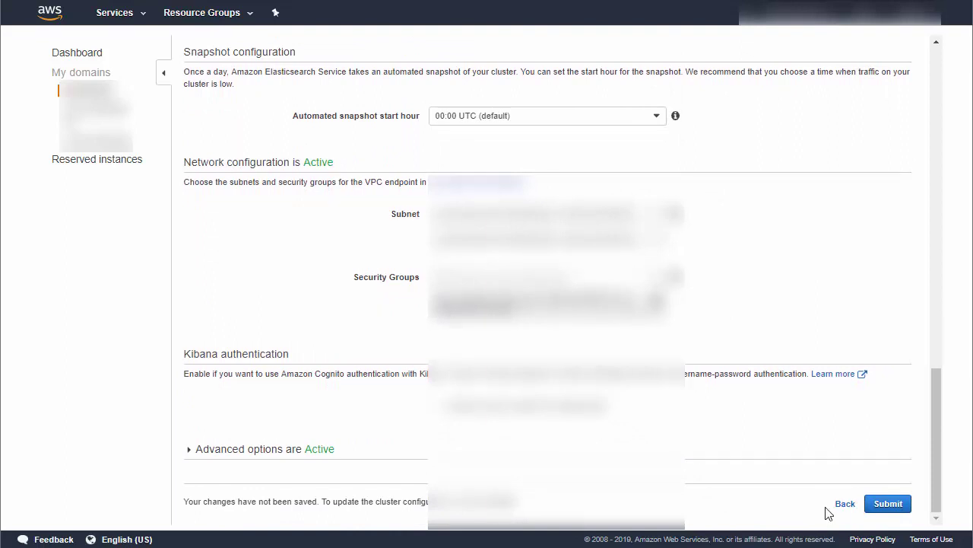
{"action": "left_click", "coordinate": [845, 505]}
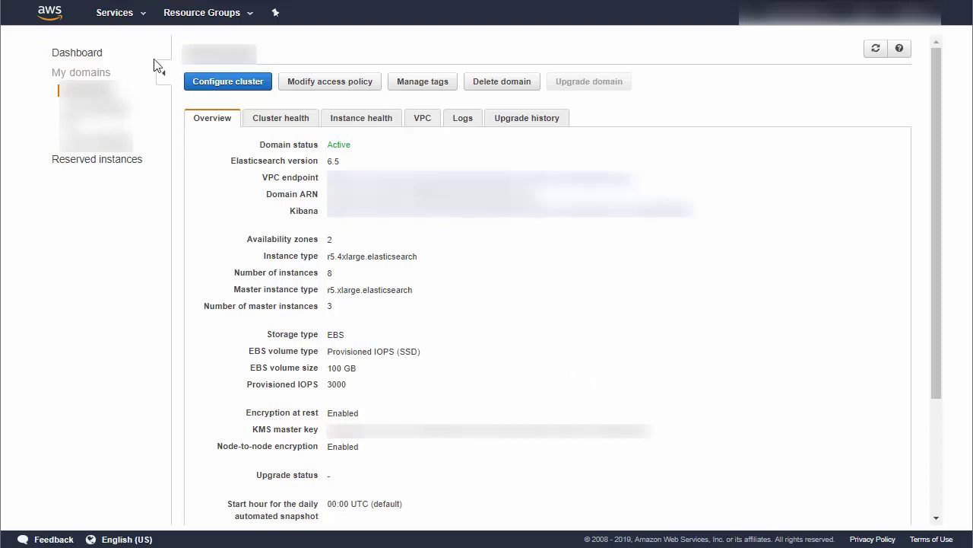
- Switch from Elasticsearch Service to the EC2 console and open the list of instances
{"action": "left_click", "coordinate": [134, 21]}
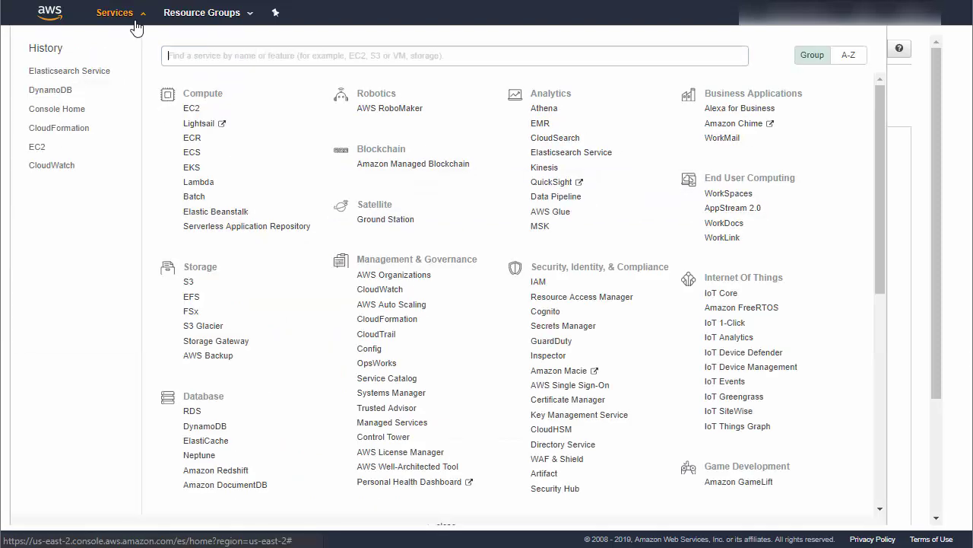
{"action": "left_click", "coordinate": [37, 146]}
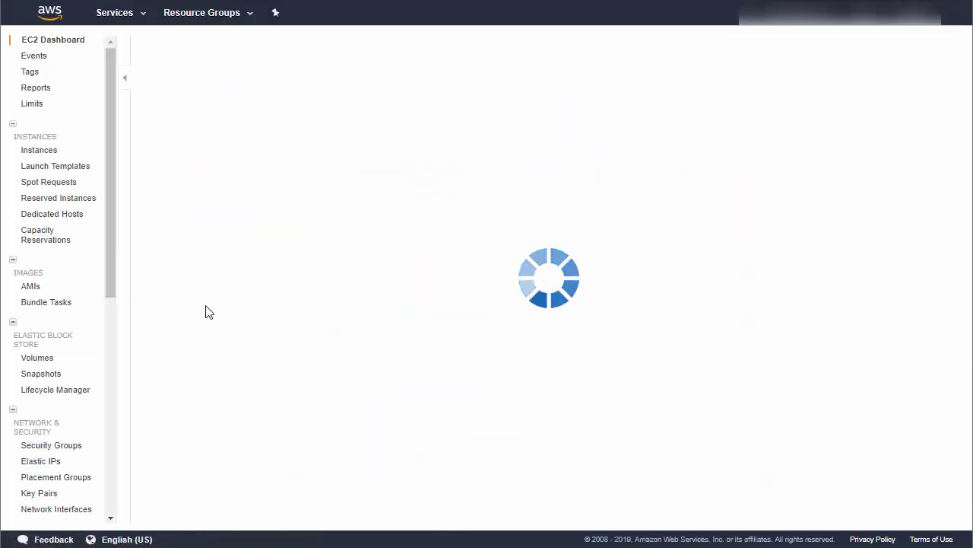
{"action": "left_click", "coordinate": [39, 152]}
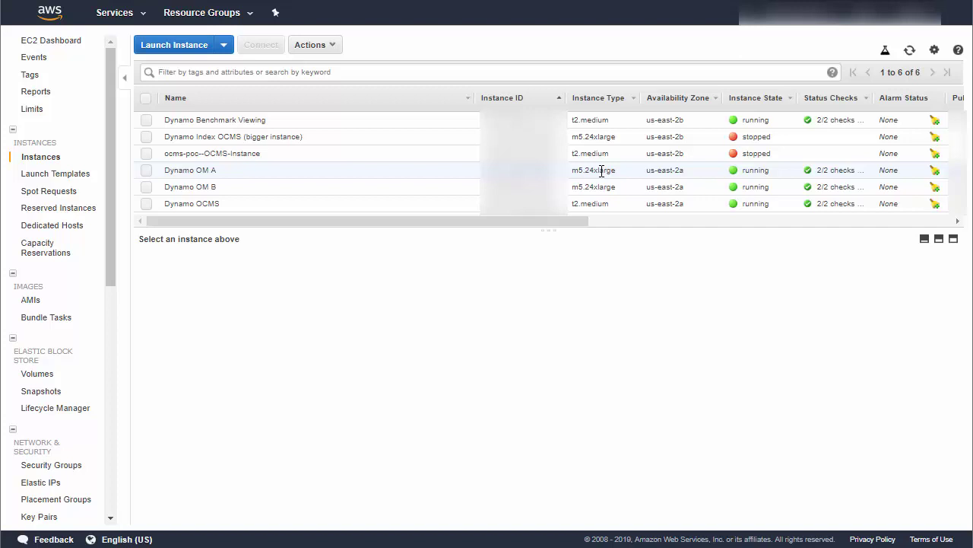
- Select the Dynamo OM B instance and review its CloudWatch monitoring graphs, from CPU utilization to network traffic and status checks
{"action": "left_click", "coordinate": [321, 192]}
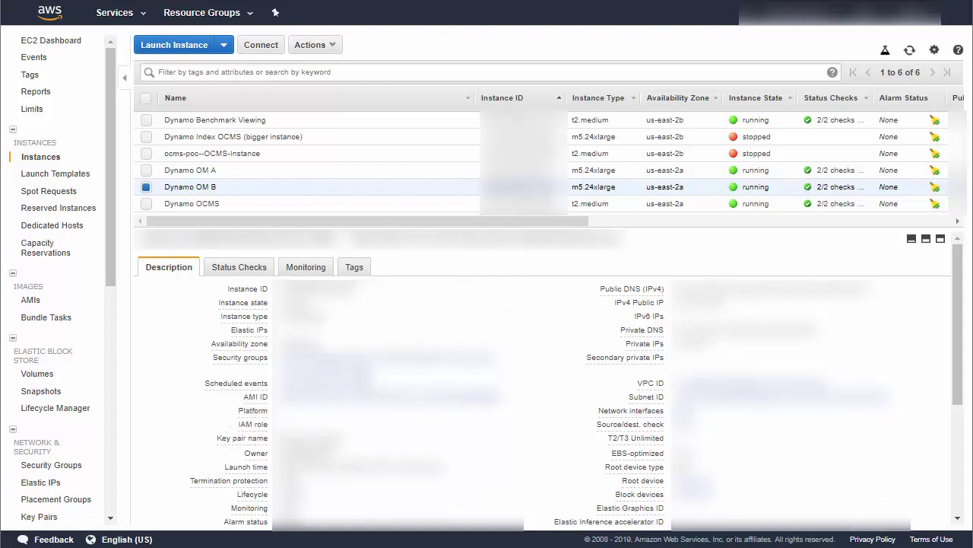
{"action": "left_click", "coordinate": [303, 268]}
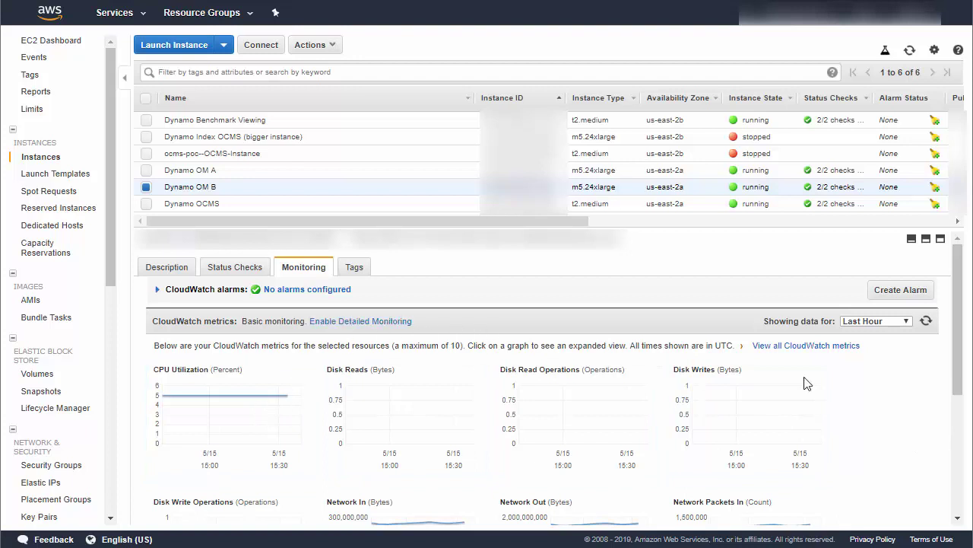
{"action": "scroll", "coordinate": [941, 404], "scroll_direction": "down", "scroll_amount": 2}
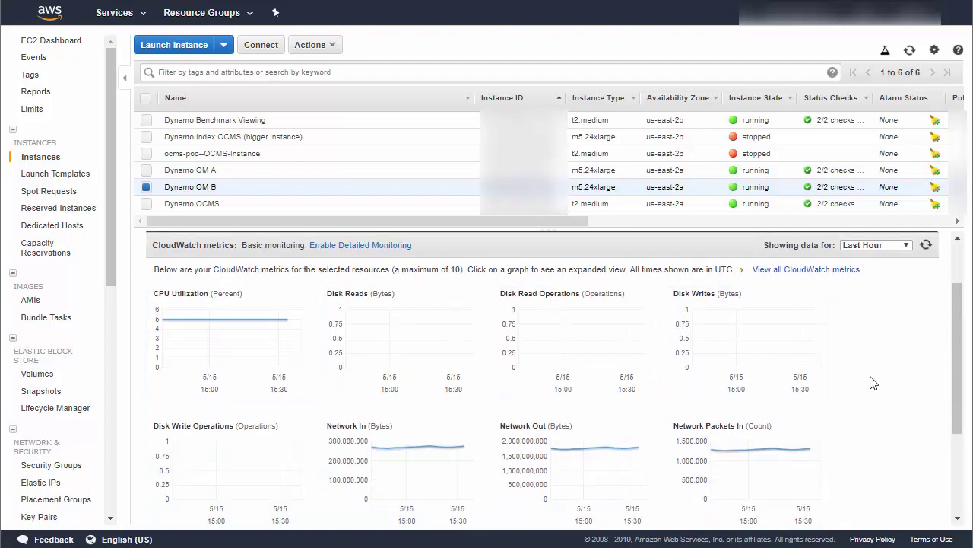
{"action": "scroll", "coordinate": [876, 377], "scroll_direction": "down", "scroll_amount": 1}
{"action": "scroll", "coordinate": [880, 357], "scroll_direction": "down", "scroll_amount": 1}
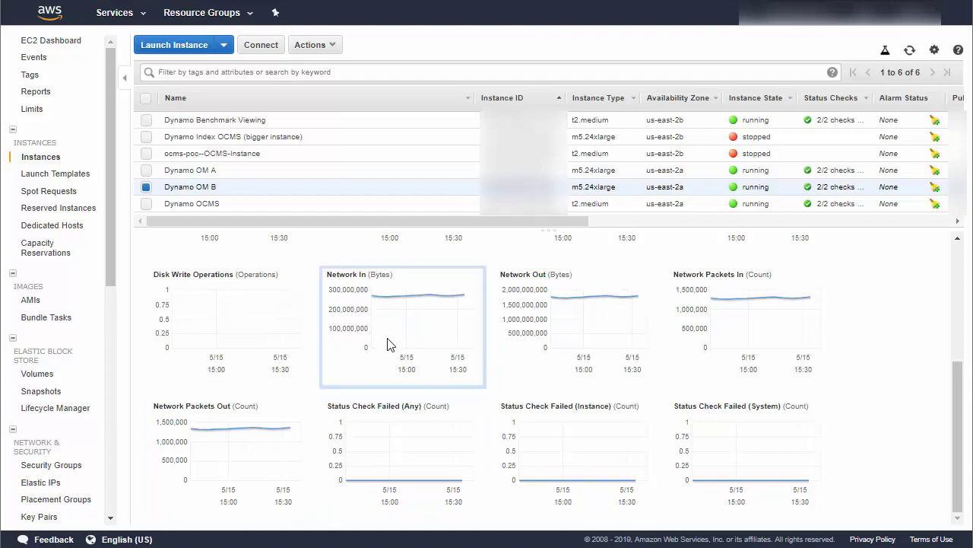
- Enlarge the Network In graph of Dynamo OM B, view it over the Last 1 Week time range, and close it
{"action": "left_click", "coordinate": [442, 322]}
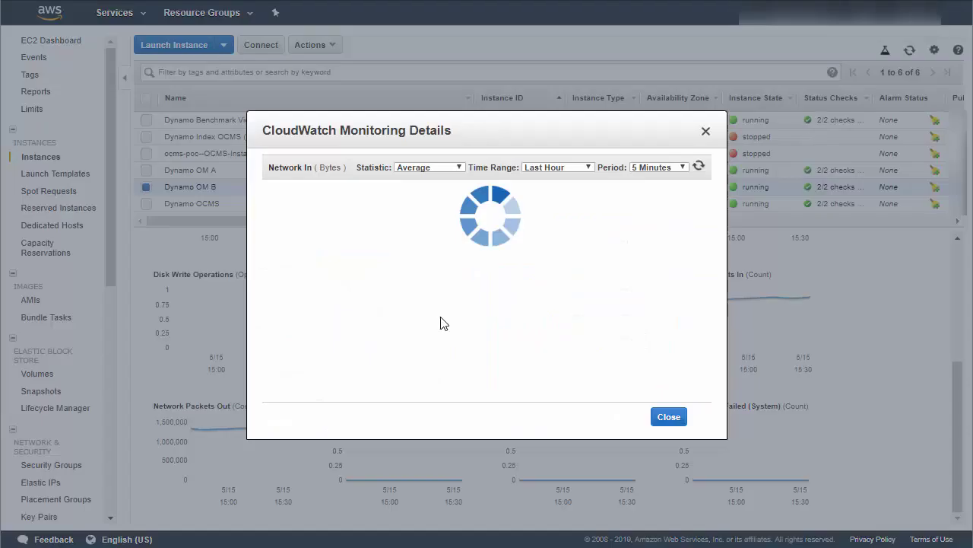
{"action": "left_click", "coordinate": [651, 167]}
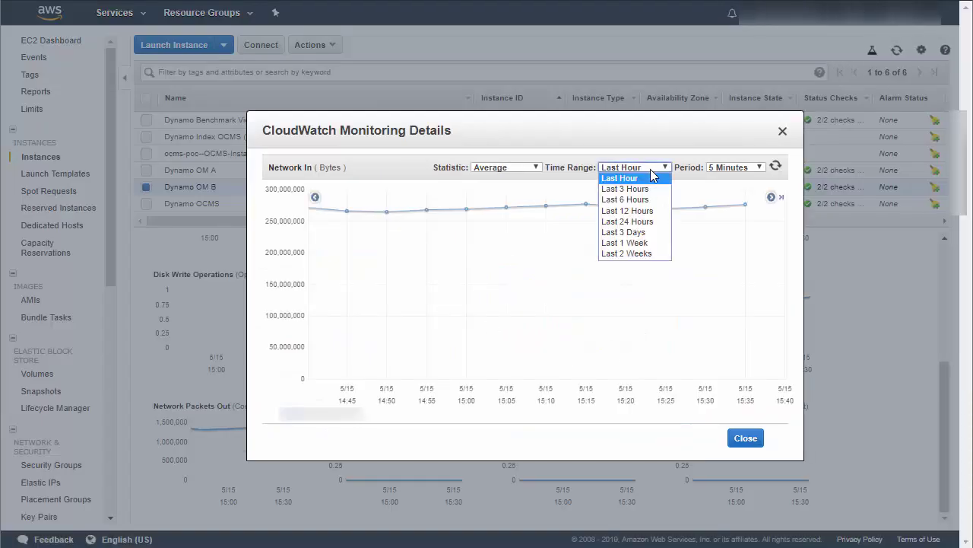
{"action": "left_click", "coordinate": [646, 251]}
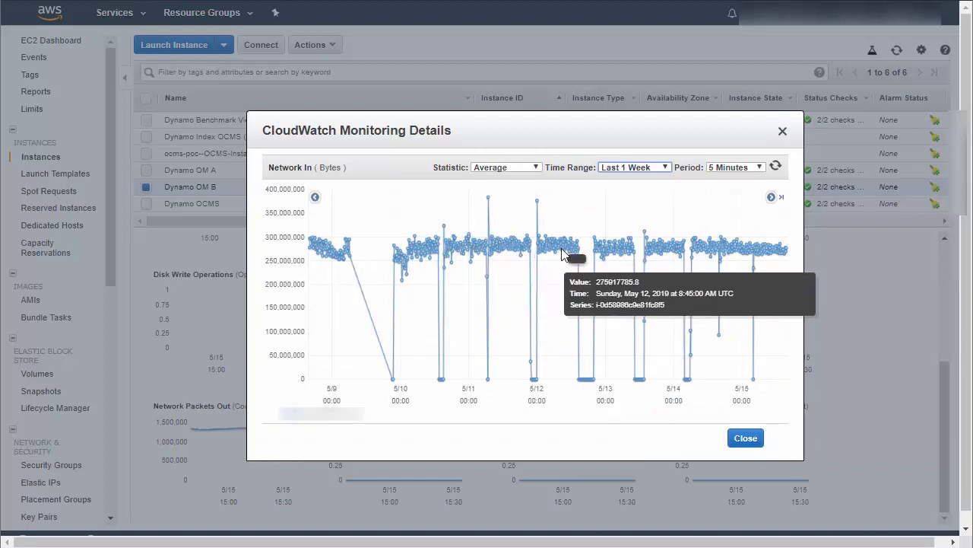
{"action": "left_click", "coordinate": [745, 441]}
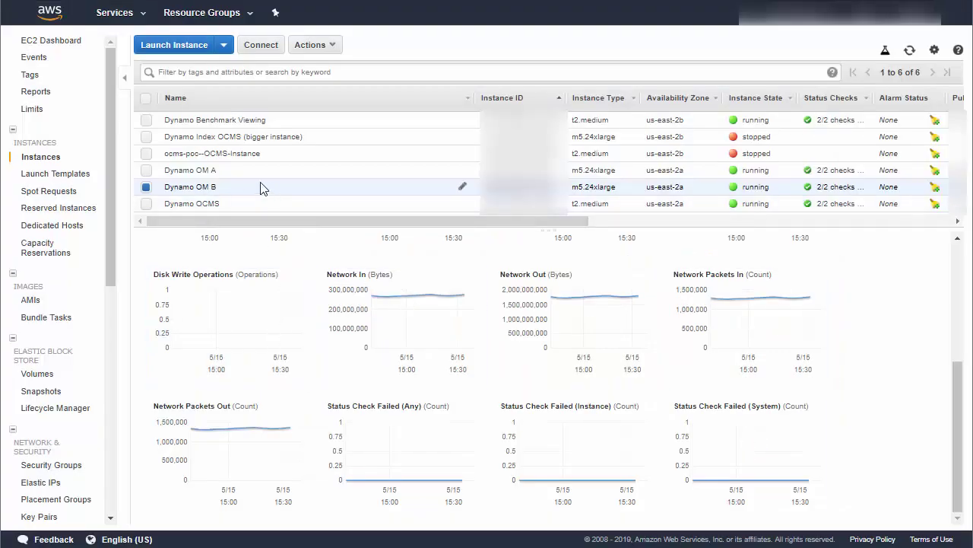
- Select the Dynamo OCMS instance and review its CPU, disk and network monitoring graphs
{"action": "left_click", "coordinate": [260, 204]}
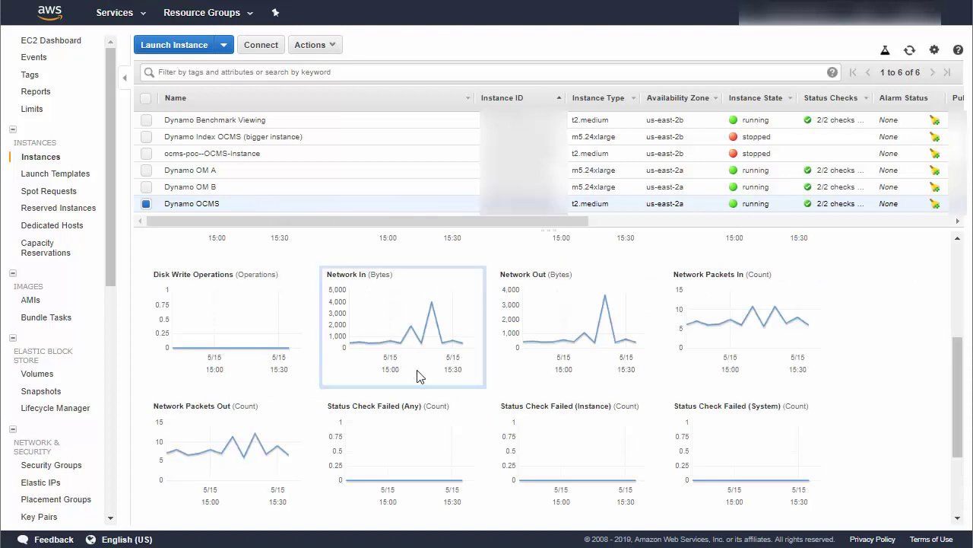
{"action": "scroll", "coordinate": [380, 388], "scroll_direction": "up", "scroll_amount": 3}
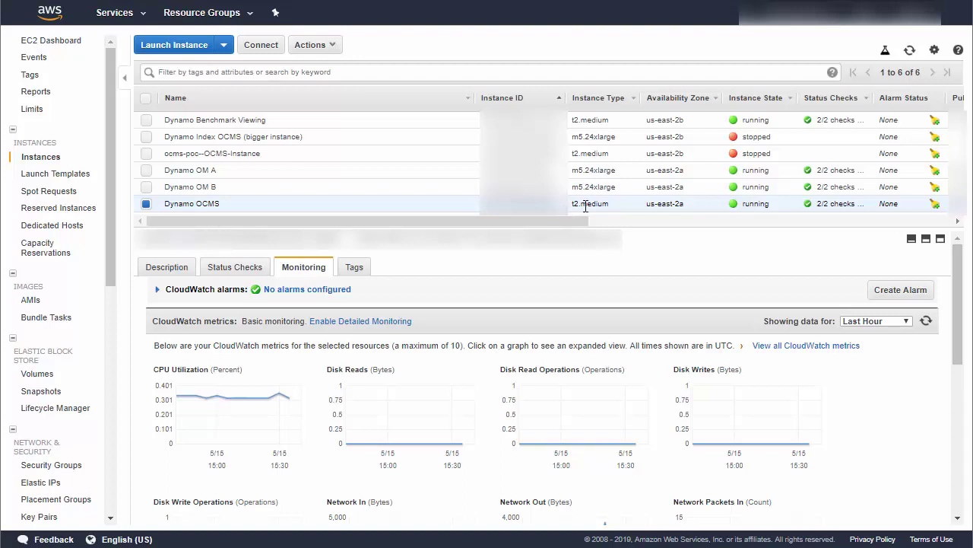
{"action": "scroll", "coordinate": [608, 400], "scroll_direction": "down", "scroll_amount": 1}
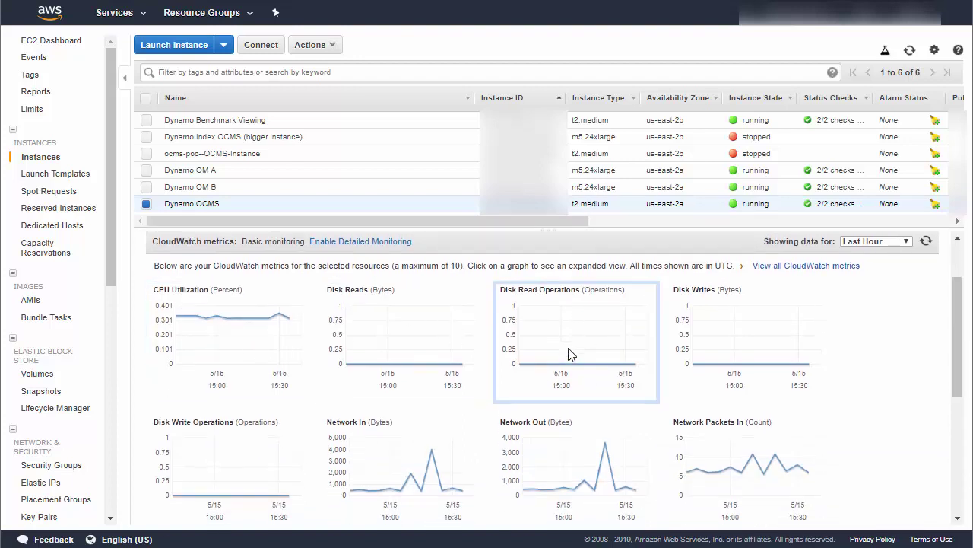
{"action": "scroll", "coordinate": [572, 355], "scroll_direction": "down", "scroll_amount": 1}
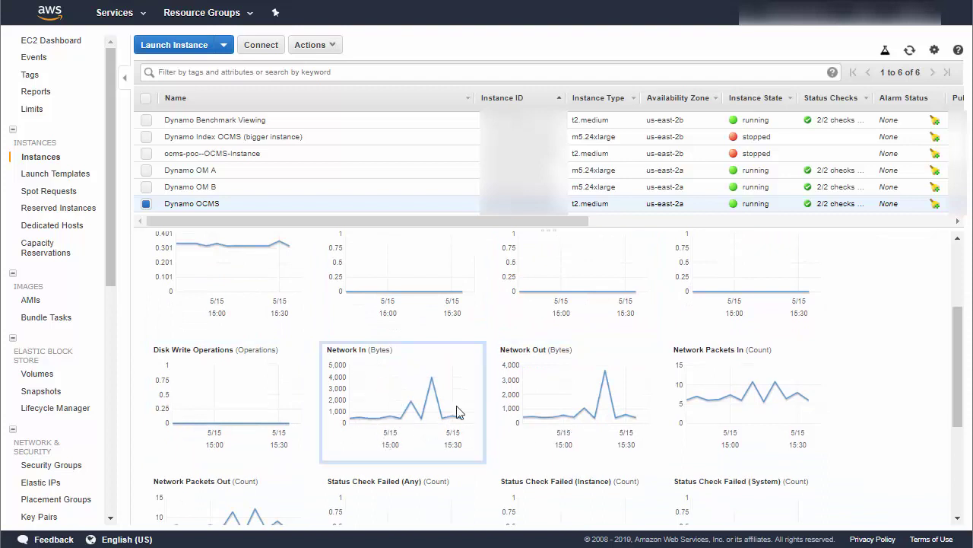
- Enlarge the Network In graph of Dynamo OCMS, view it over the Last 1 Week time range, and close it
{"action": "left_click", "coordinate": [397, 408]}
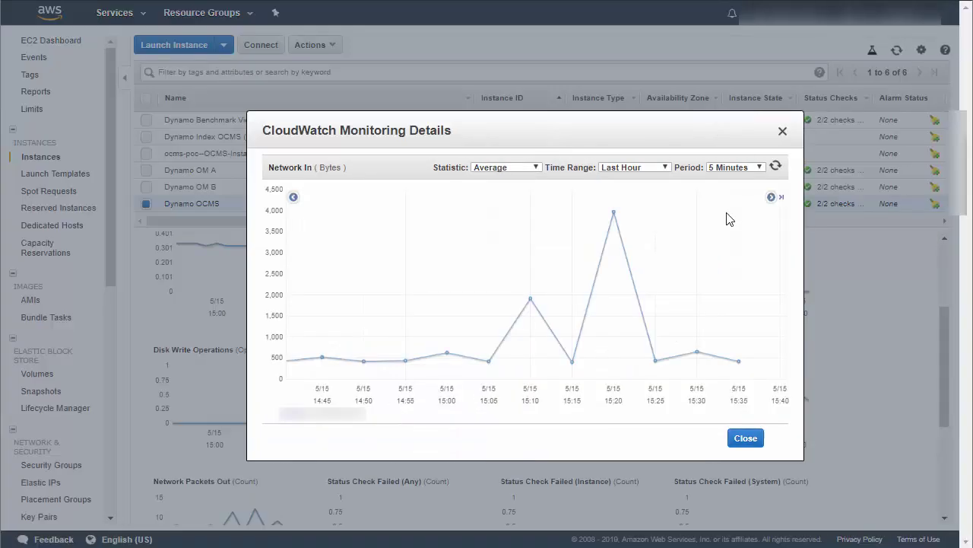
{"action": "left_click", "coordinate": [666, 167]}
{"action": "left_click", "coordinate": [645, 245]}
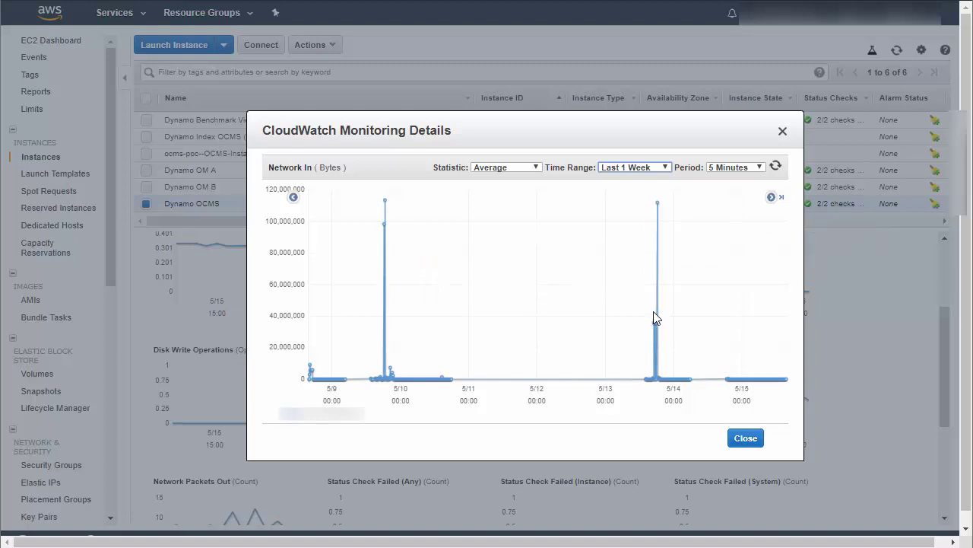
{"action": "left_click", "coordinate": [745, 439]}
{"action": "scroll", "coordinate": [870, 406], "scroll_direction": "down", "scroll_amount": 2}
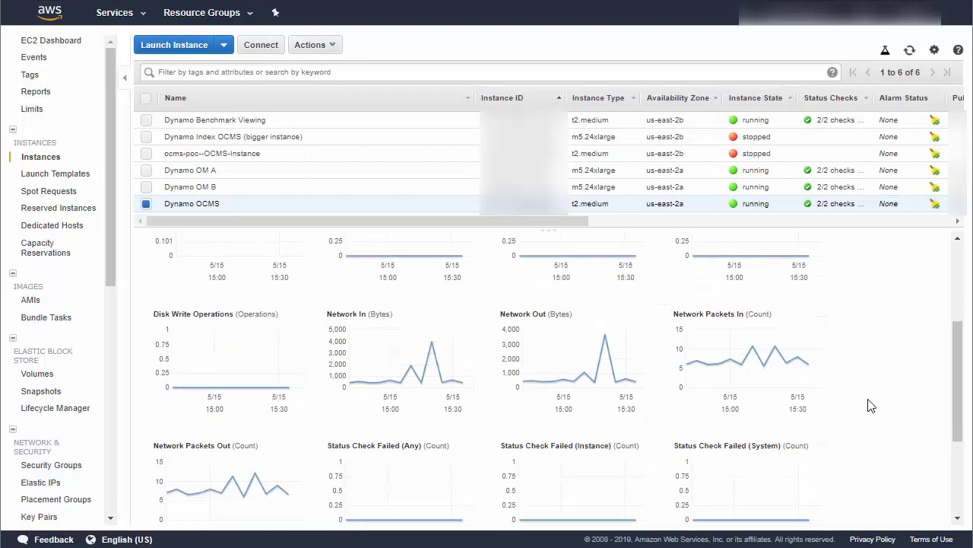